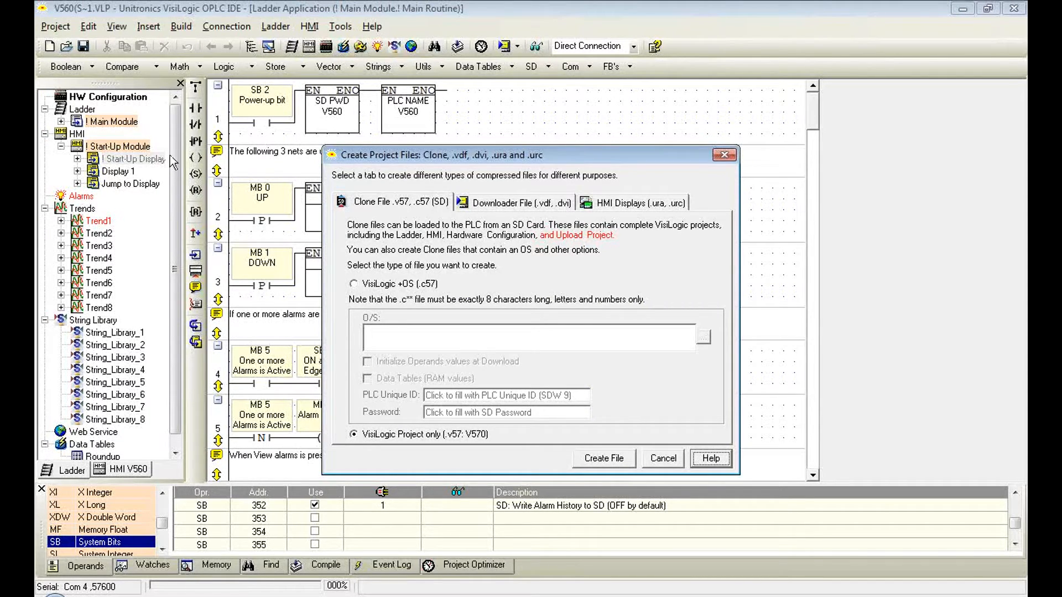
# Start creating a downloader file (.vdf) from the project and accept the UniDownloader compatibility notice.
pyautogui.click(492, 202)
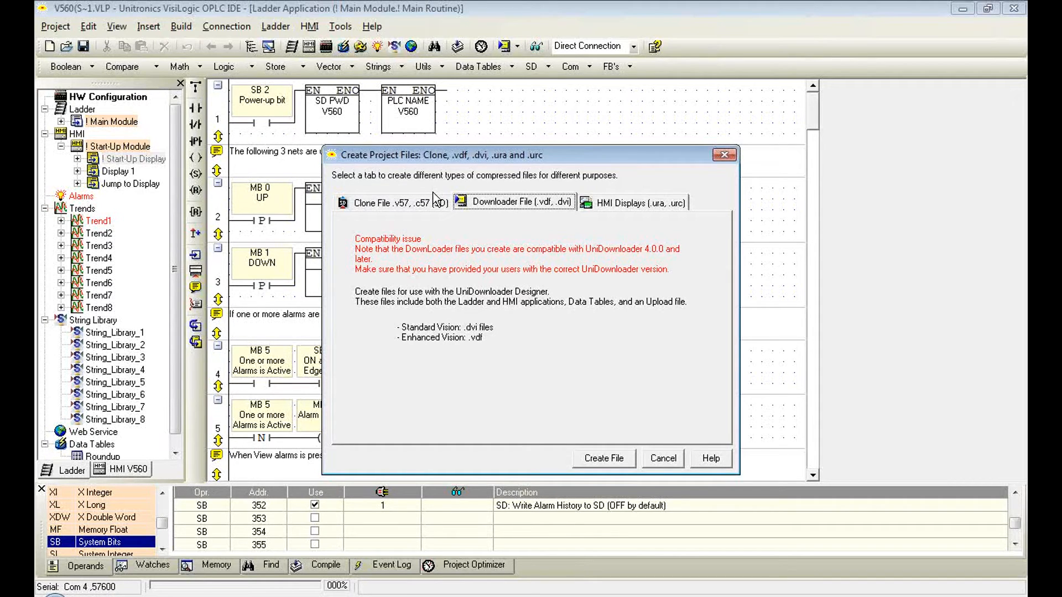
pyautogui.click(588, 462)
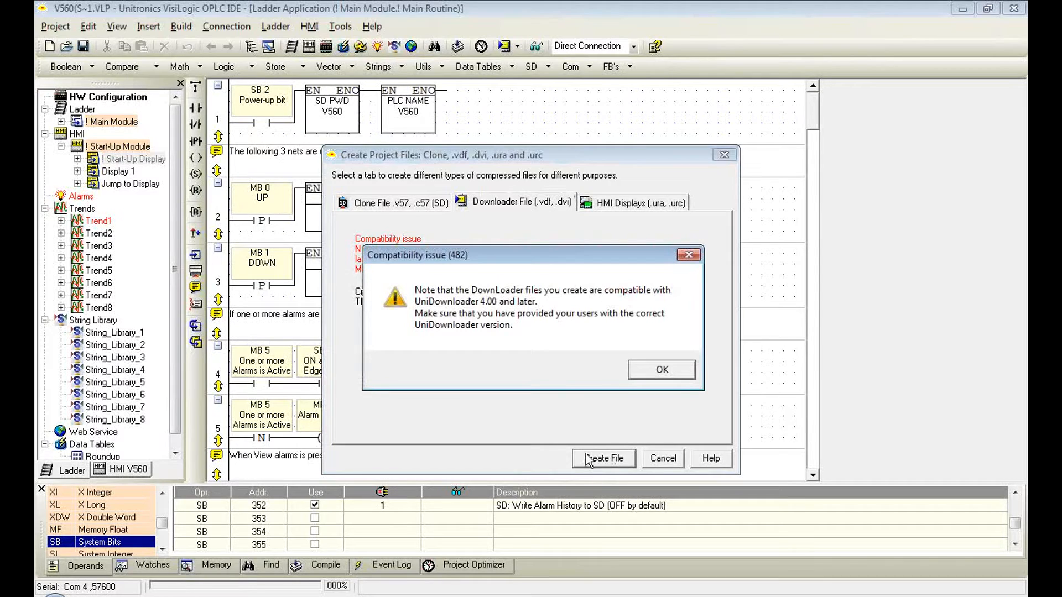
pyautogui.click(659, 369)
pyautogui.click(609, 359)
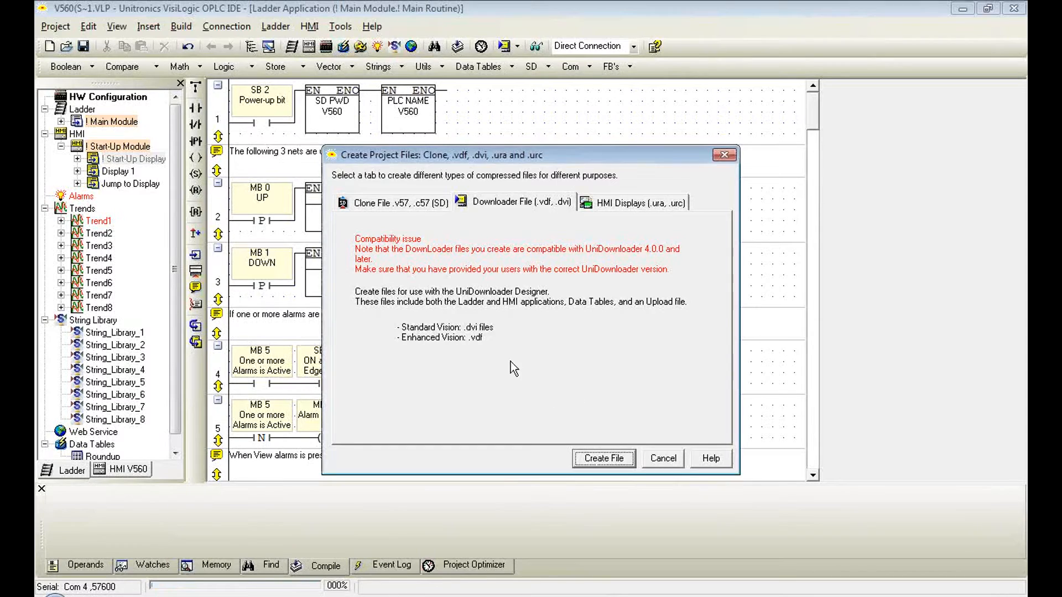
pyautogui.press('Return')
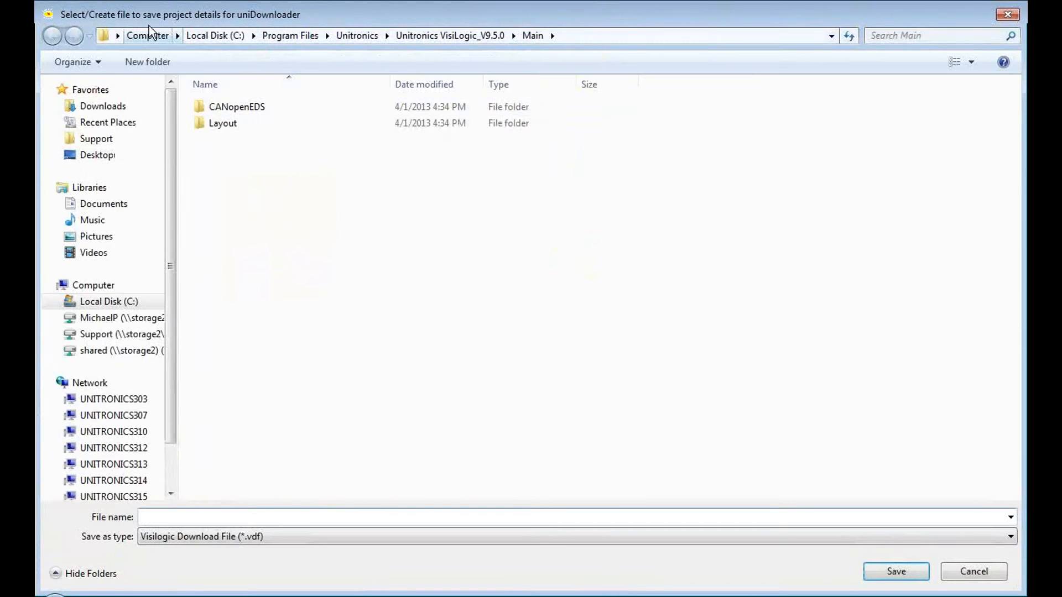
# Save the downloader file as V560.vdf in the desktop's UDC\VDF folder, replacing the existing file.
pyautogui.click(119, 36)
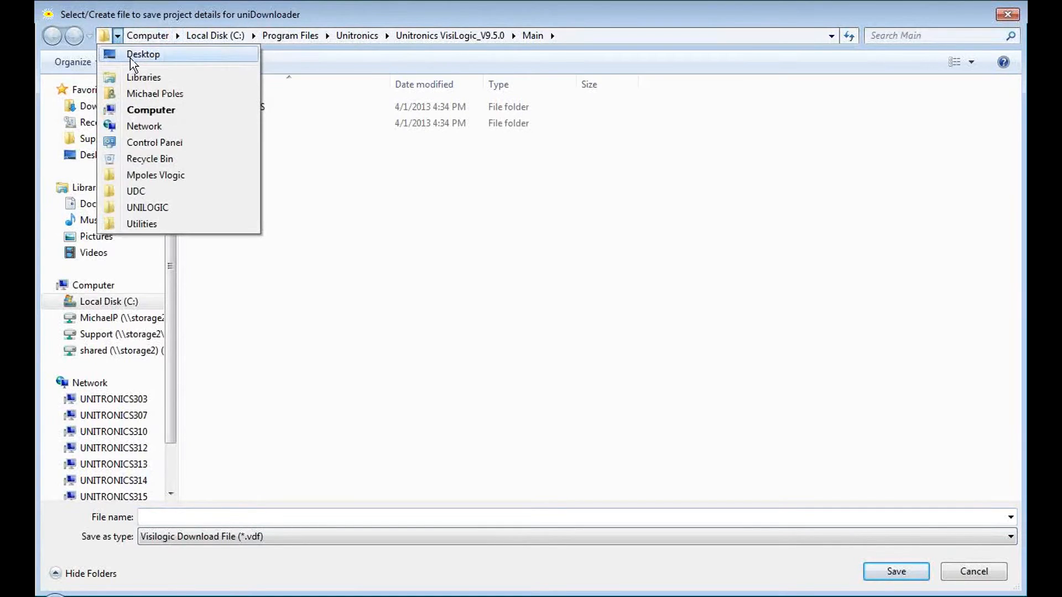
pyautogui.click(130, 57)
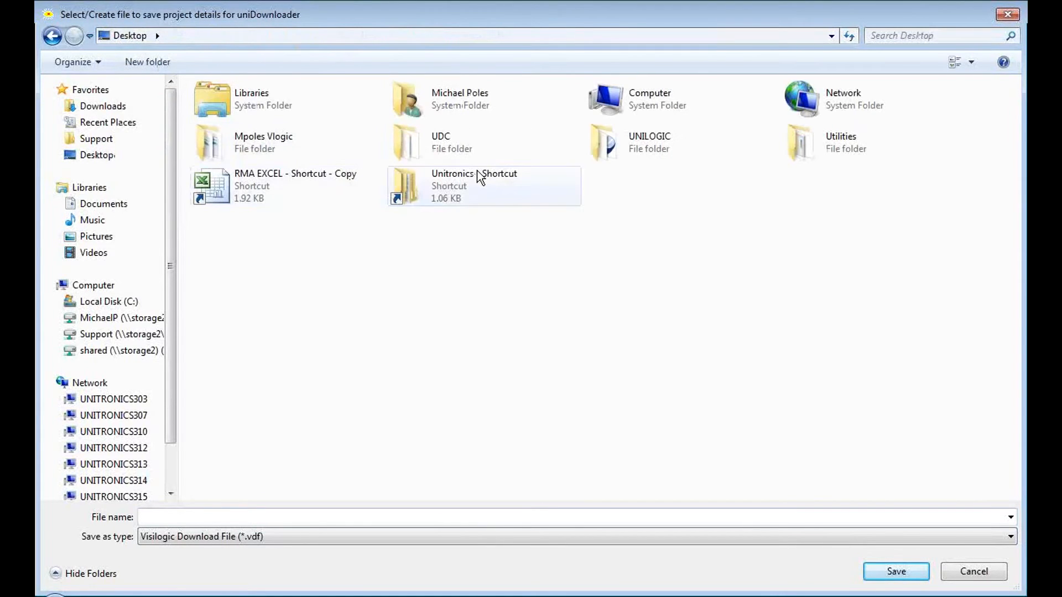
pyautogui.doubleClick(437, 146)
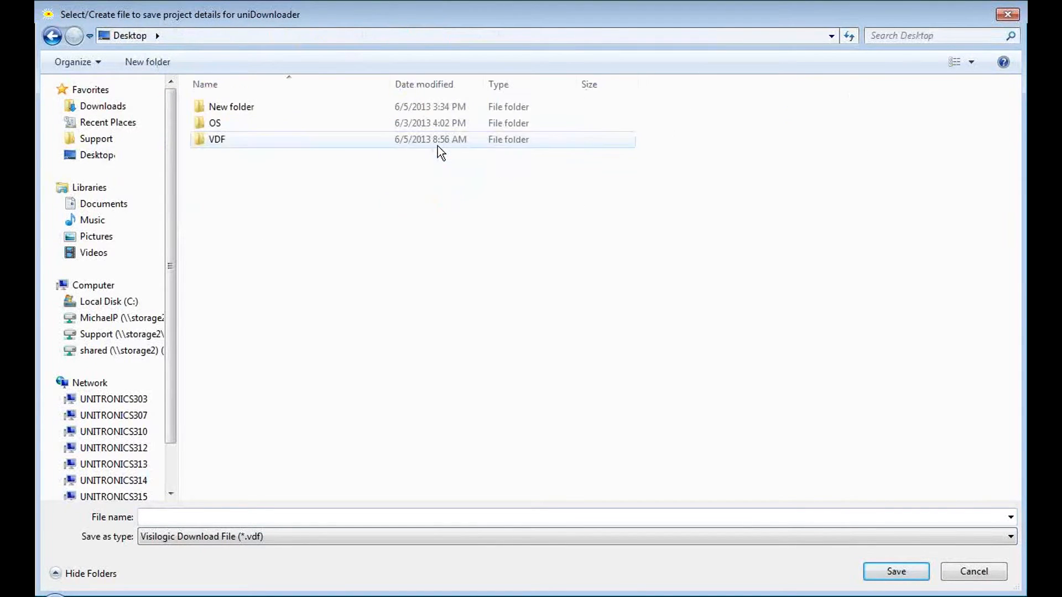
pyautogui.doubleClick(234, 139)
pyautogui.click(226, 123)
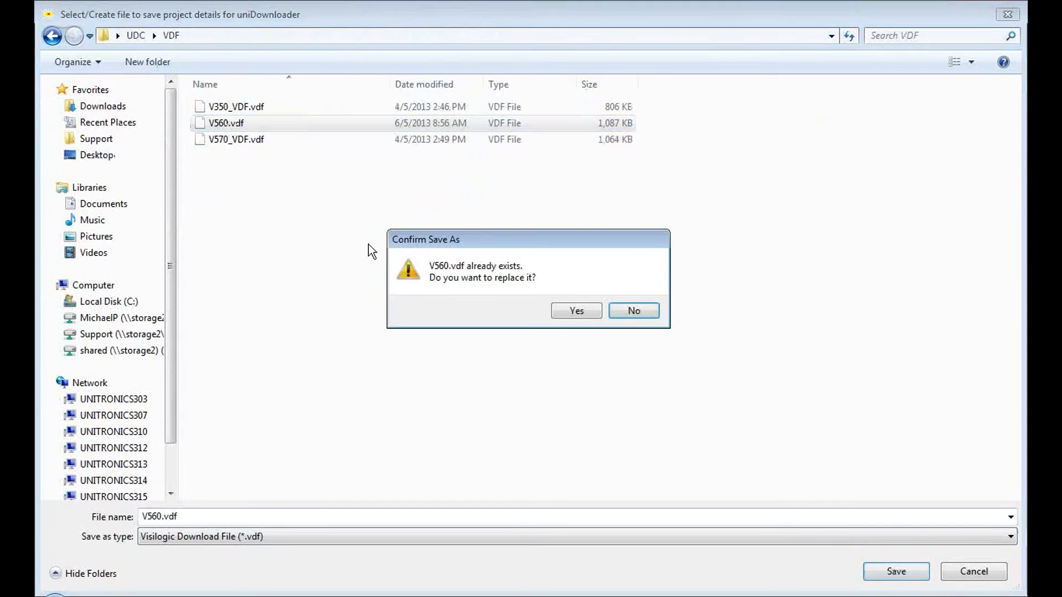
pyautogui.click(575, 311)
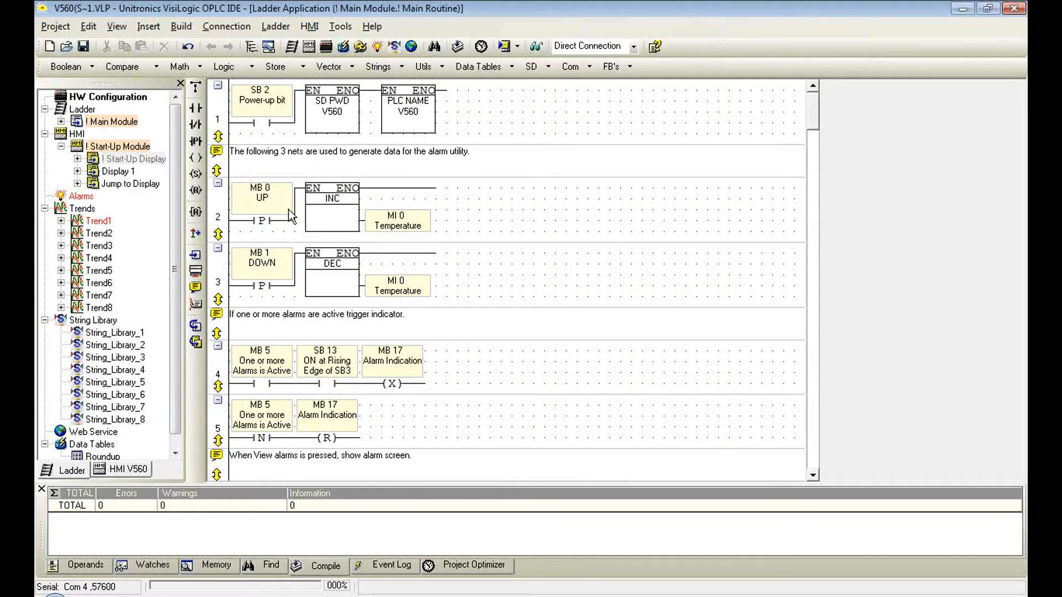
# Open UniDownload Designer, dismiss the command line notice and choose the V570, V560, V290-Color PLC family.
pyautogui.click(340, 26)
pyautogui.click(333, 107)
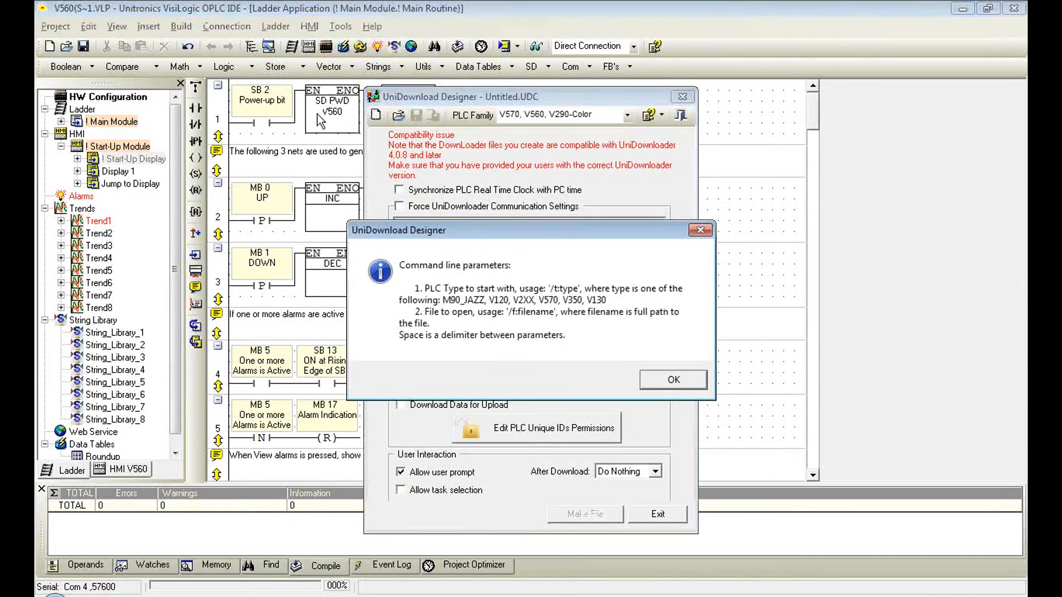
pyautogui.click(668, 379)
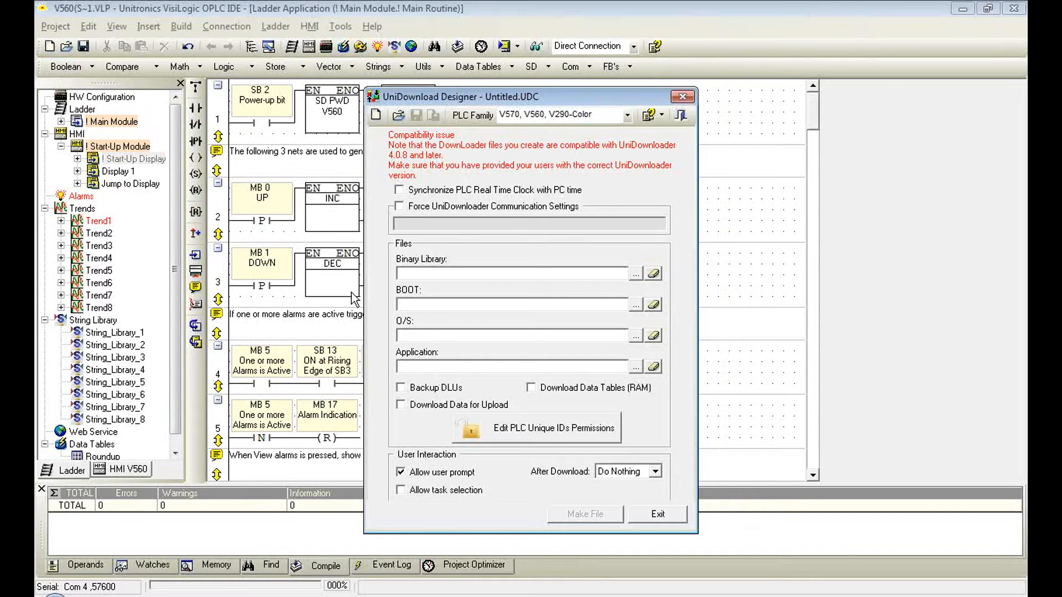
pyautogui.click(530, 118)
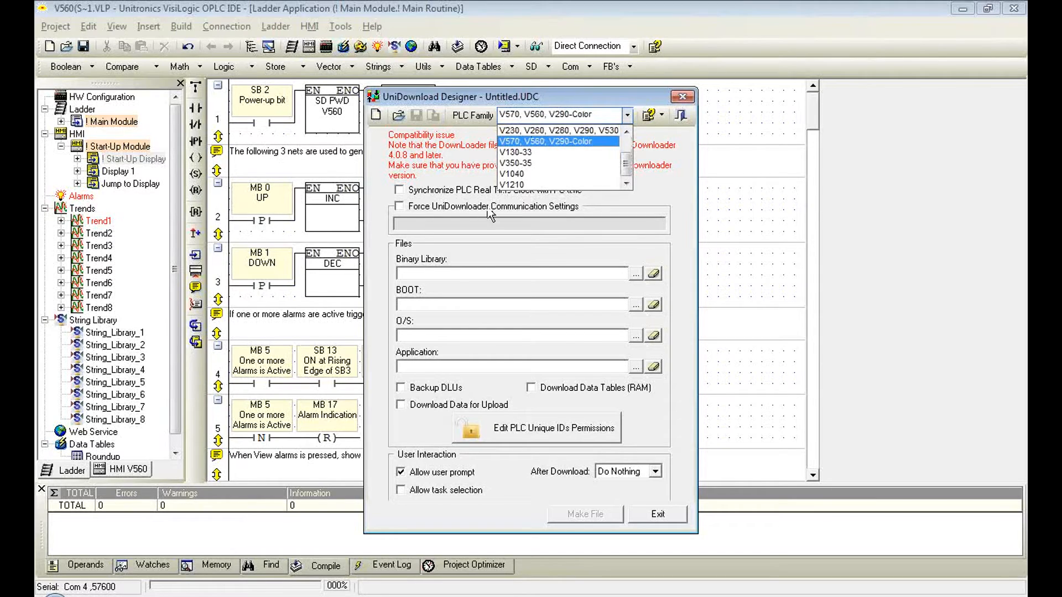
pyautogui.click(531, 142)
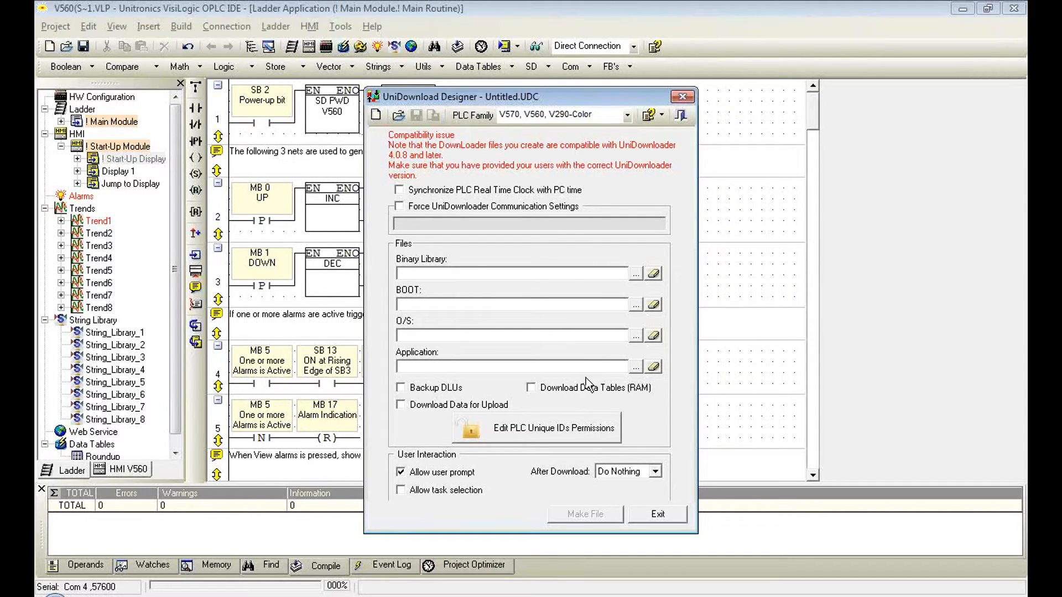
# Enable Force UniDownloader Communication Settings to view the PC connection settings, and turn the option off again.
pyautogui.click(399, 205)
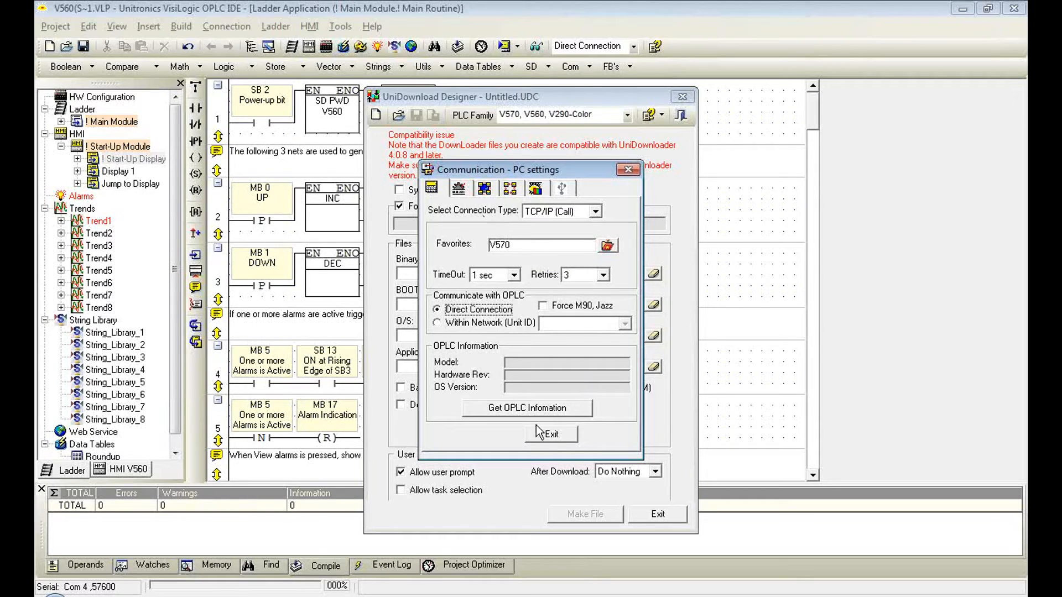
pyautogui.click(628, 169)
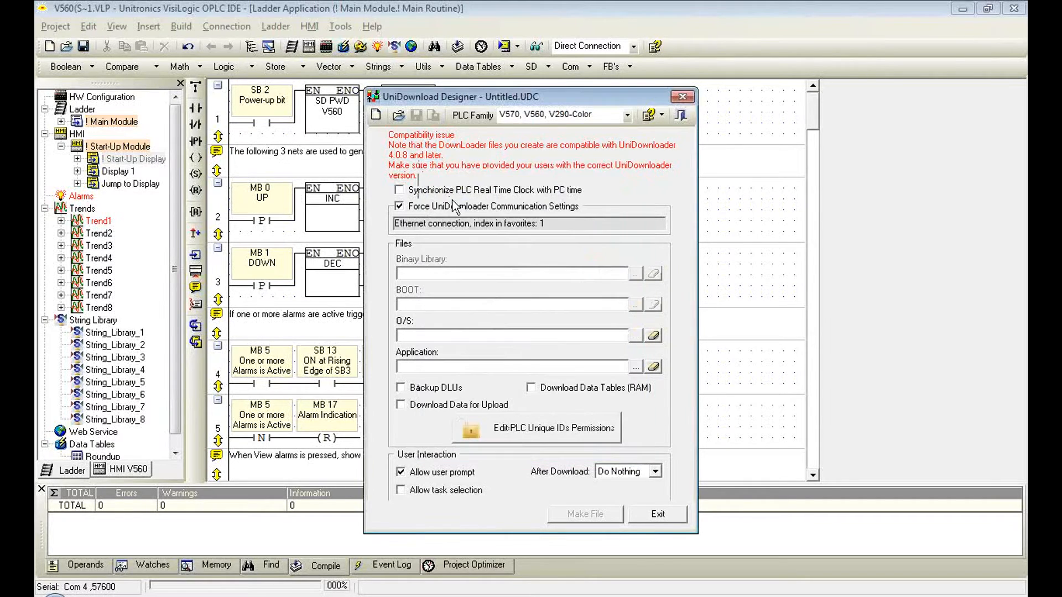
pyautogui.click(402, 206)
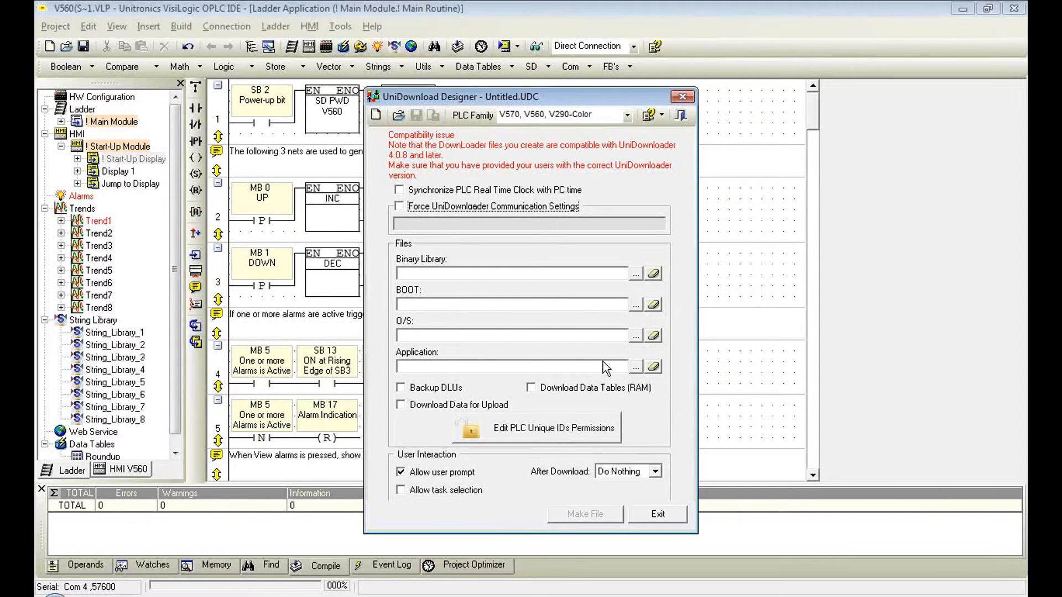
# Set the Application file to V560.vdf from the UDC\VDF folder.
pyautogui.click(636, 368)
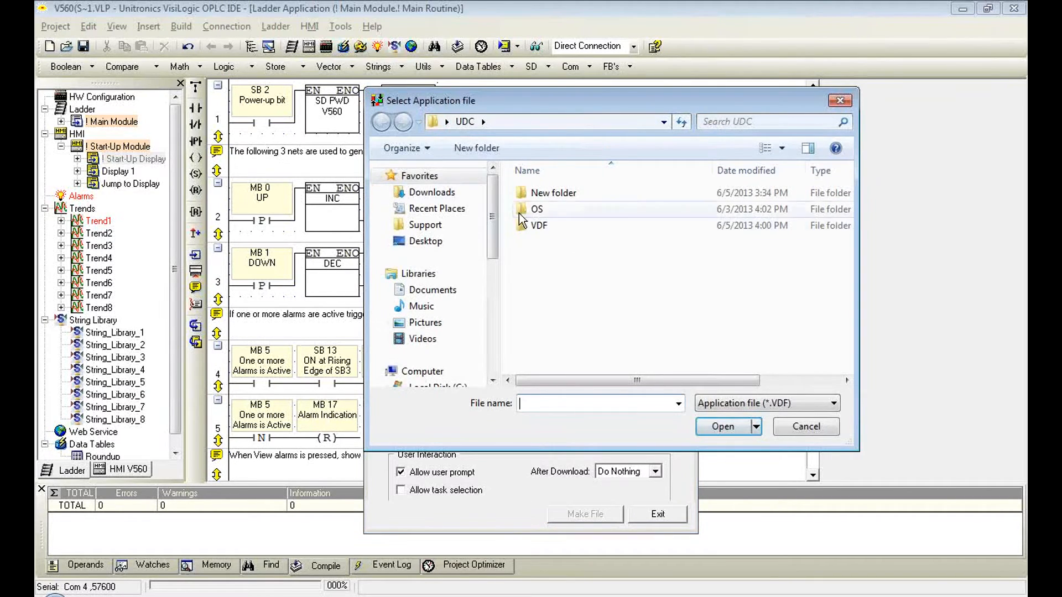
pyautogui.click(539, 226)
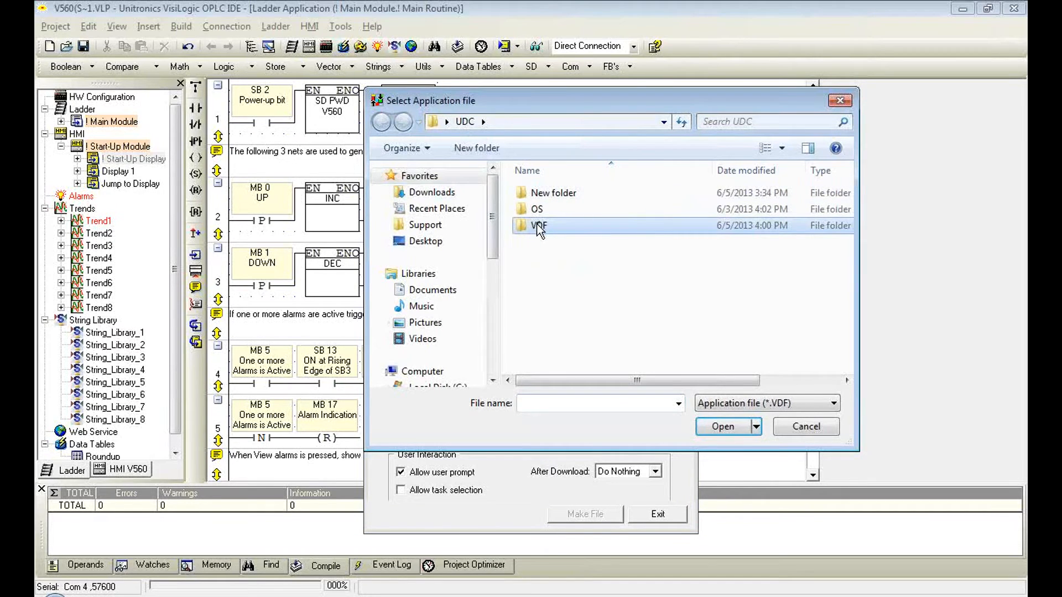
pyautogui.doubleClick(539, 226)
pyautogui.doubleClick(536, 210)
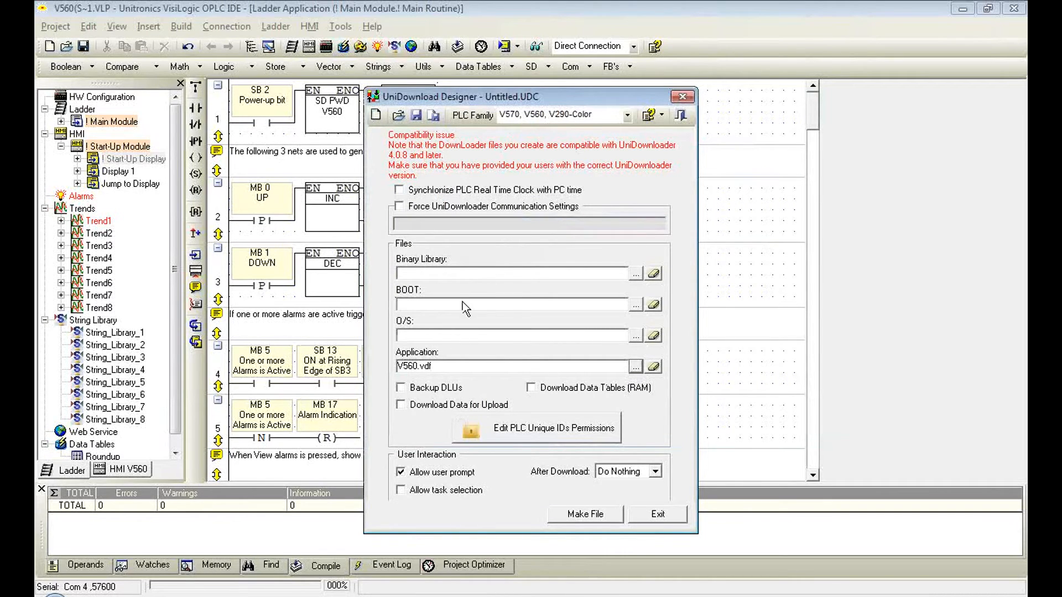
# Set the Binary Library file to VCF00105002_V570a.UOS from the UDC\OS\Bin folder.
pyautogui.click(635, 274)
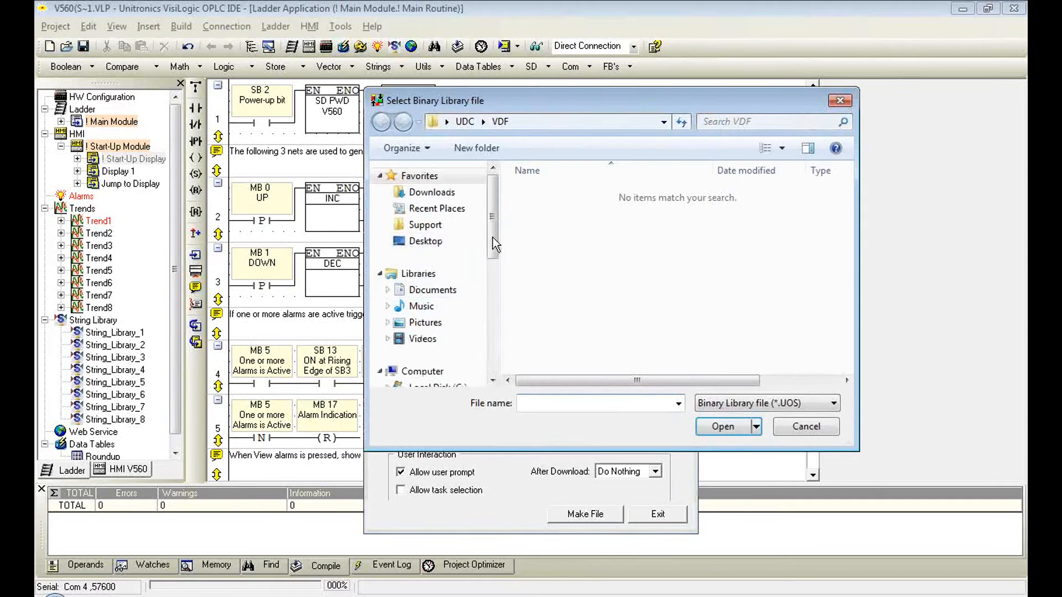
pyautogui.click(469, 130)
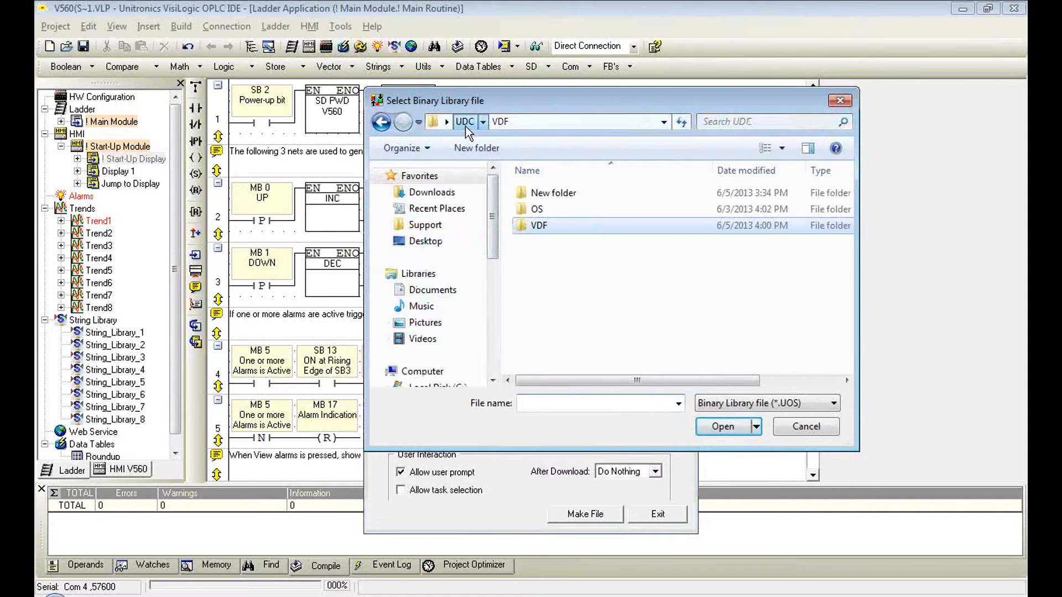
pyautogui.click(548, 212)
pyautogui.click(723, 427)
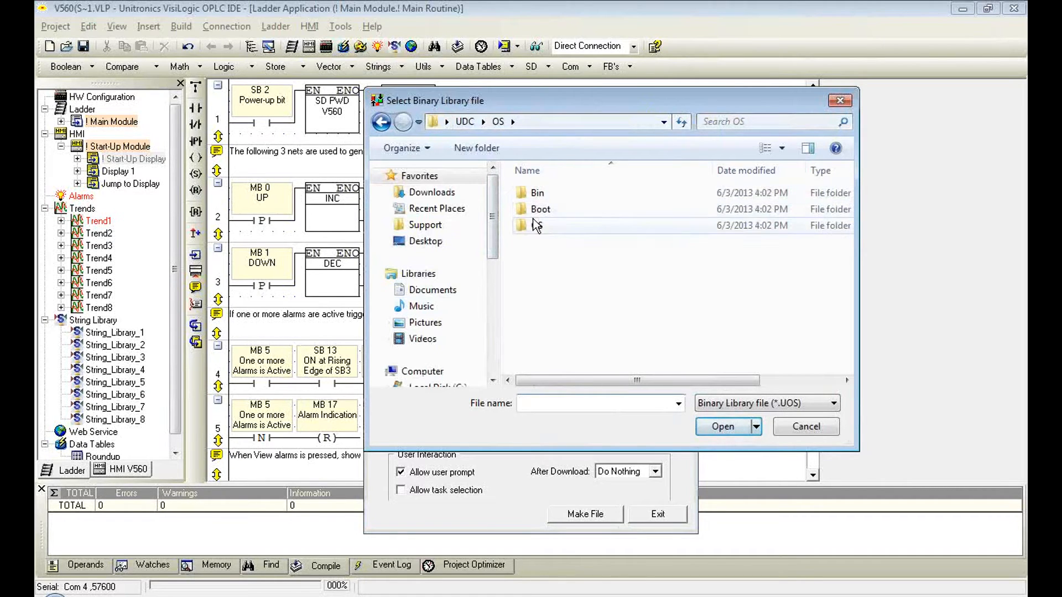
pyautogui.click(538, 193)
pyautogui.click(723, 427)
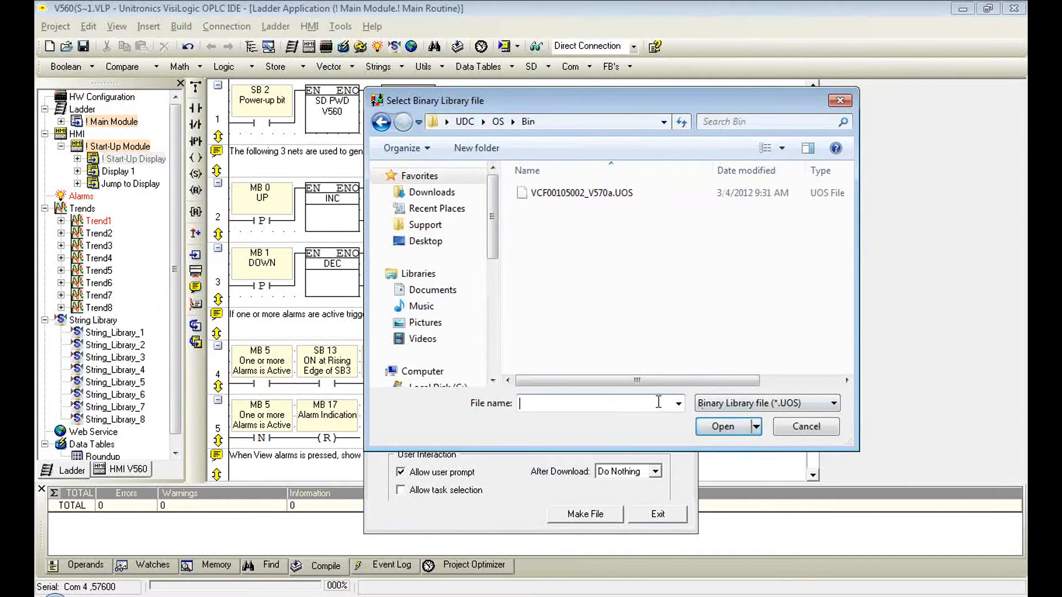
pyautogui.click(558, 193)
pyautogui.click(723, 427)
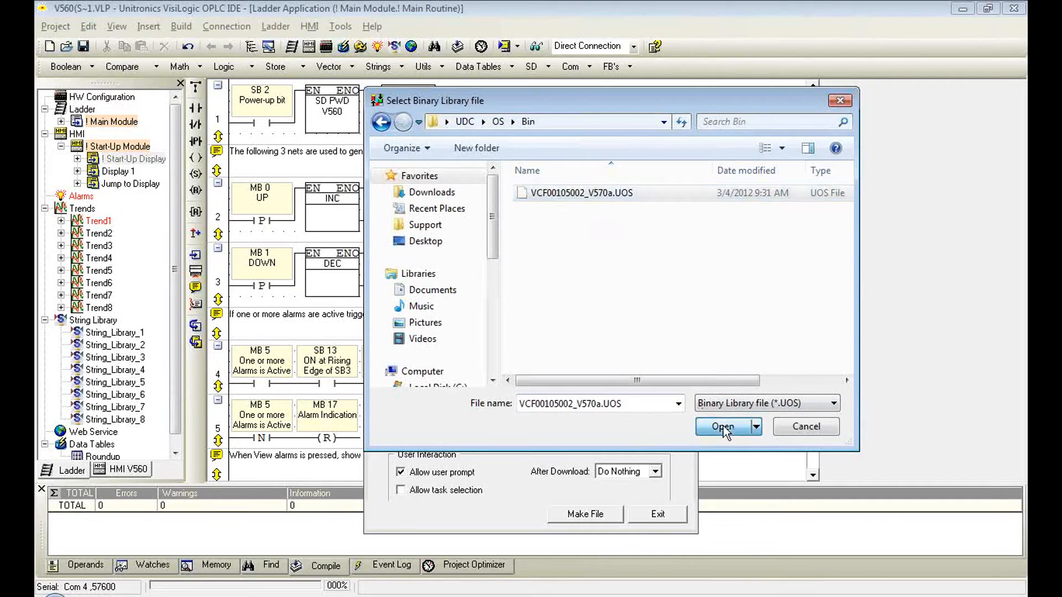
# Set the BOOT file to VCB00200209_V570.UOS from the UDC\OS\Boot folder.
pyautogui.click(619, 309)
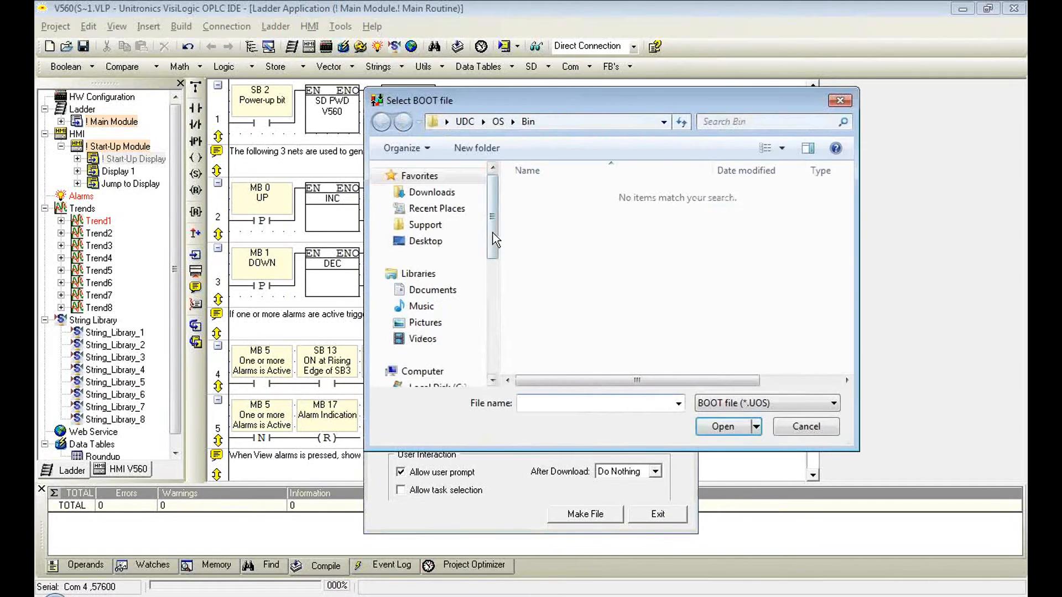
pyautogui.click(467, 123)
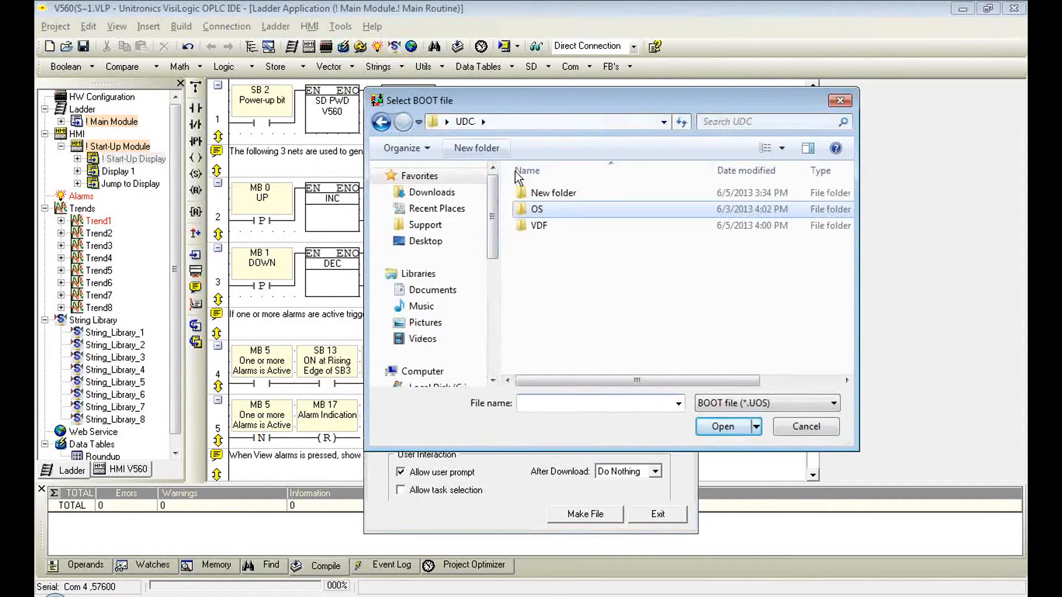
pyautogui.doubleClick(543, 210)
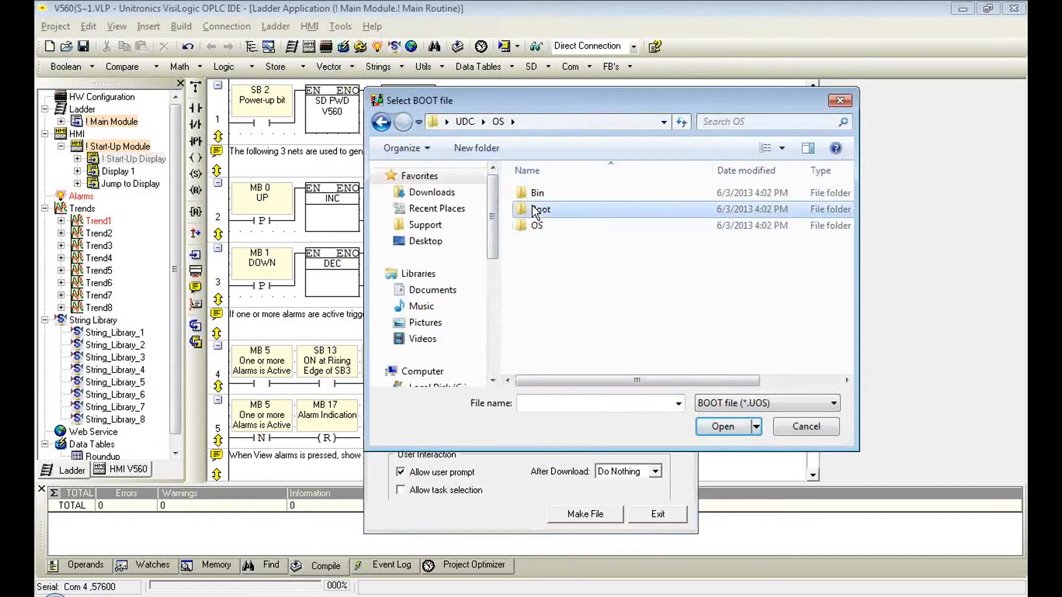
pyautogui.doubleClick(530, 209)
pyautogui.doubleClick(559, 192)
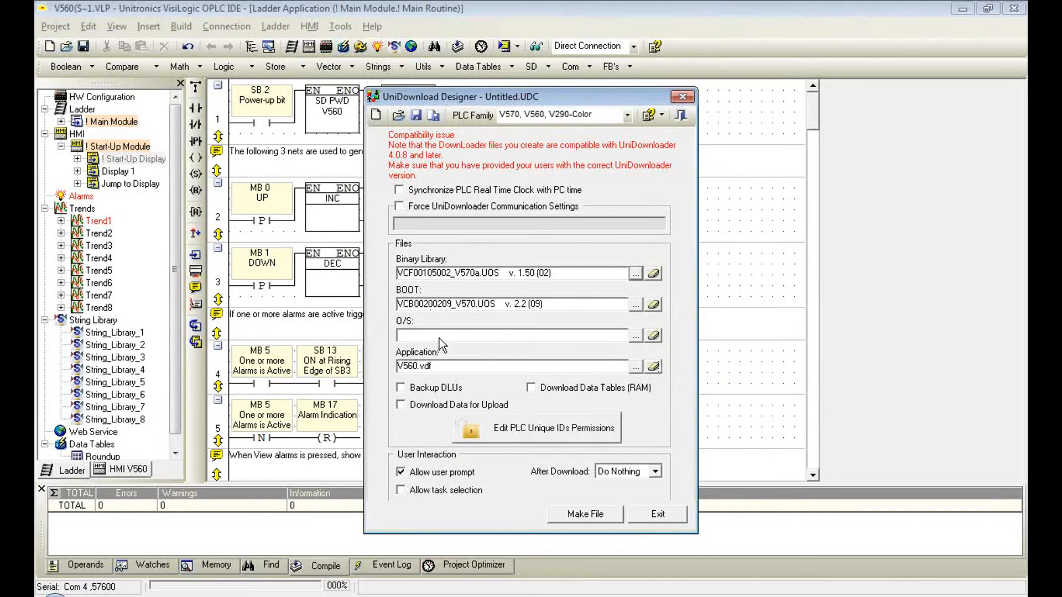
# Set the O/S file to VCO00300702_V570.UOS from the OS subfolder of UDC\OS.
pyautogui.click(635, 335)
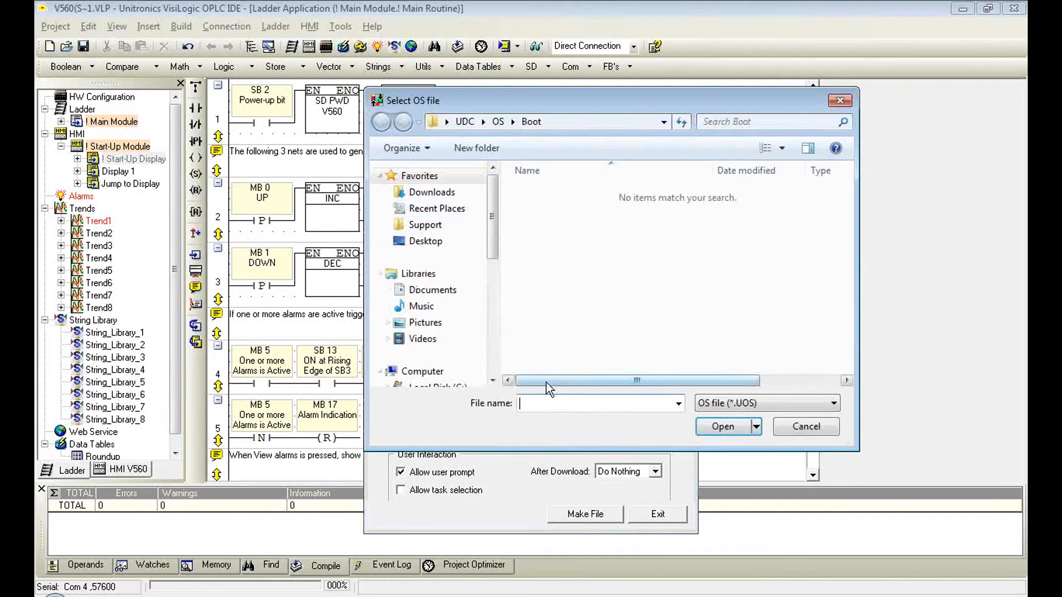
pyautogui.click(498, 124)
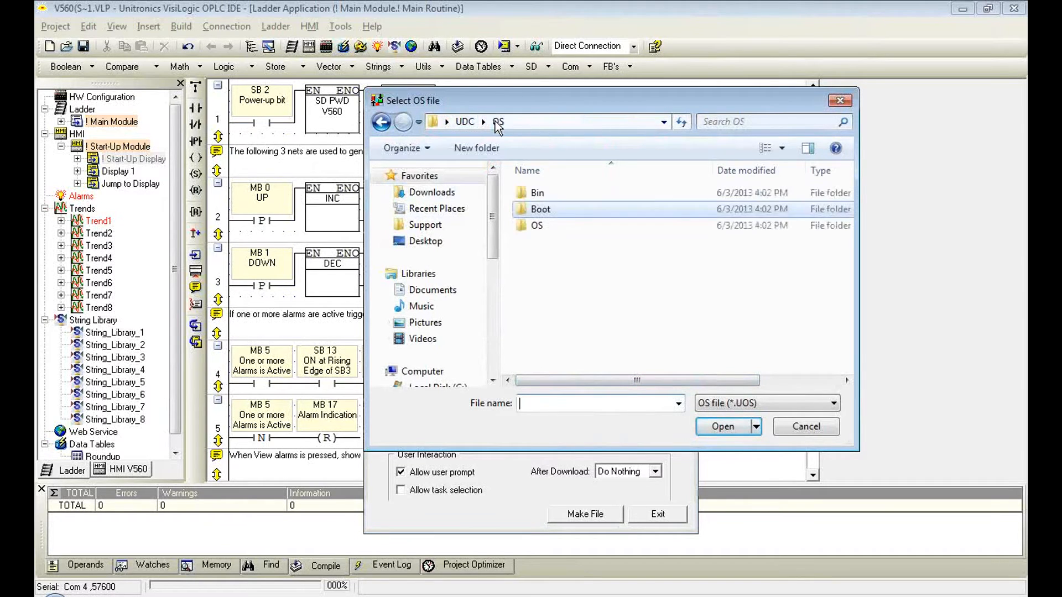
pyautogui.doubleClick(530, 225)
pyautogui.doubleClick(553, 194)
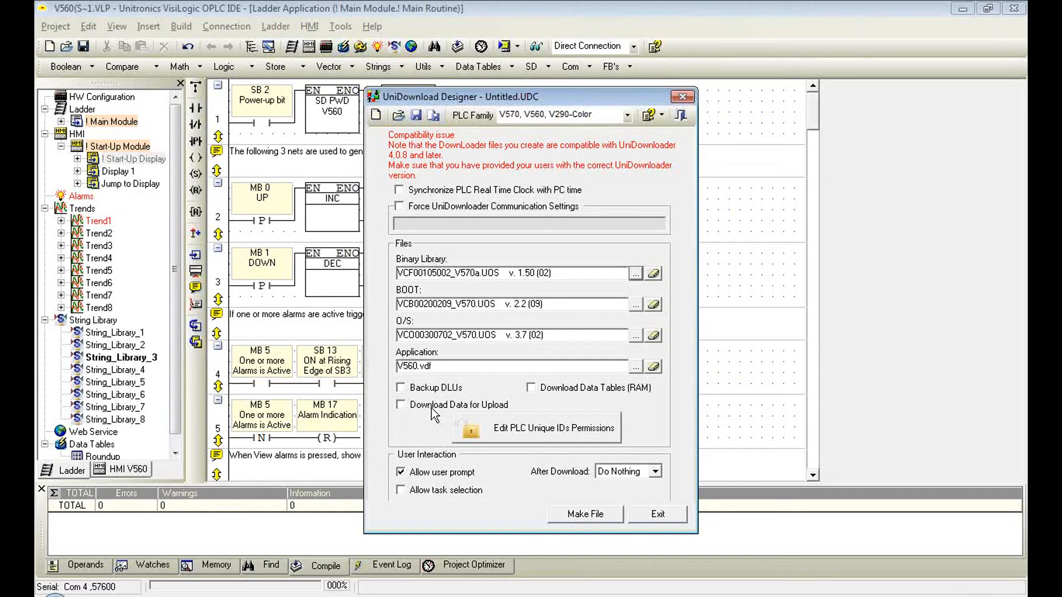
# View the PLC Unique IDs Permissions and close them without adding any ID.
pyautogui.click(565, 439)
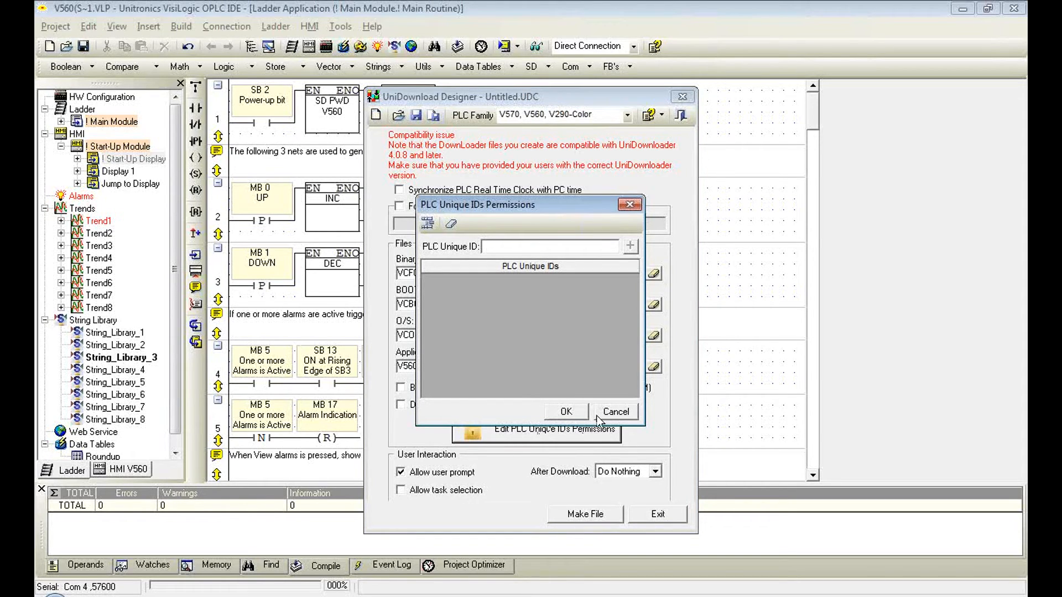
pyautogui.click(569, 415)
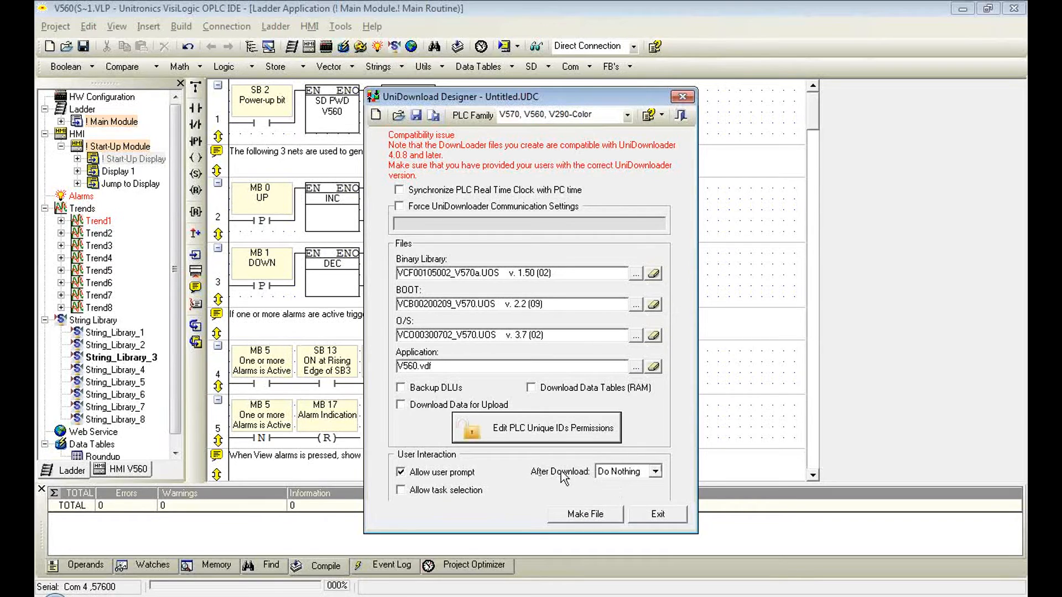
# Check the After Download options, leave the choice at Do Nothing, and enable Allow task selection.
pyautogui.click(655, 472)
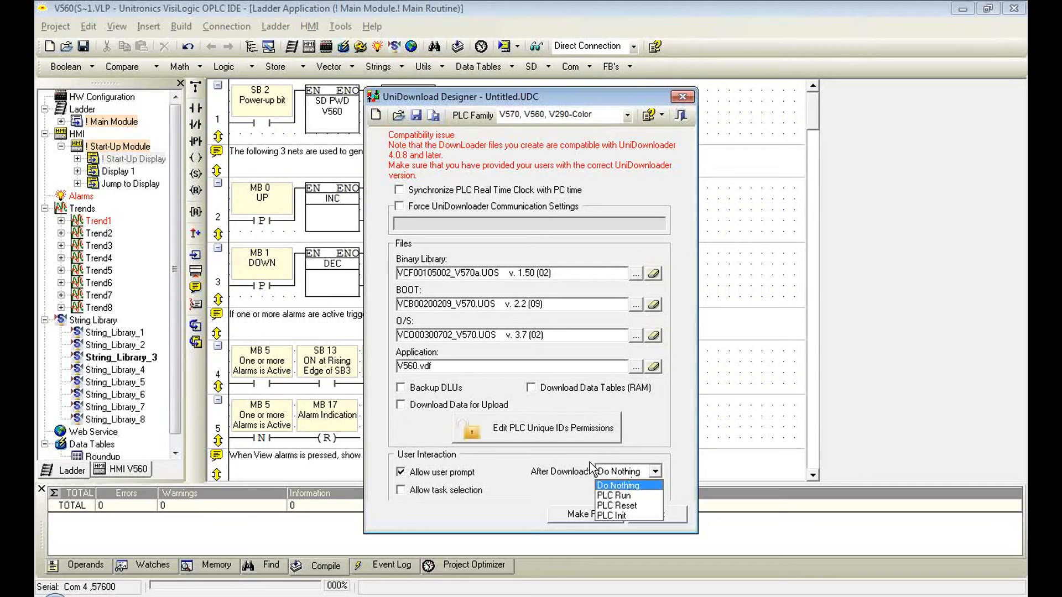
pyautogui.click(421, 514)
pyautogui.click(399, 494)
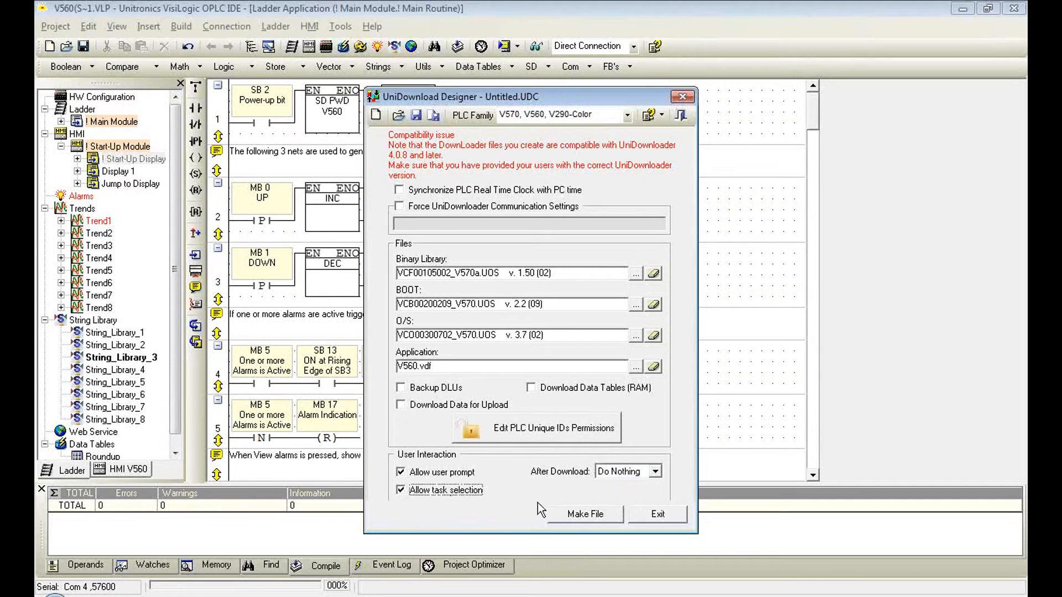
# Try to make the downloader file, and set the After Download action to PLC Reset.
pyautogui.click(579, 519)
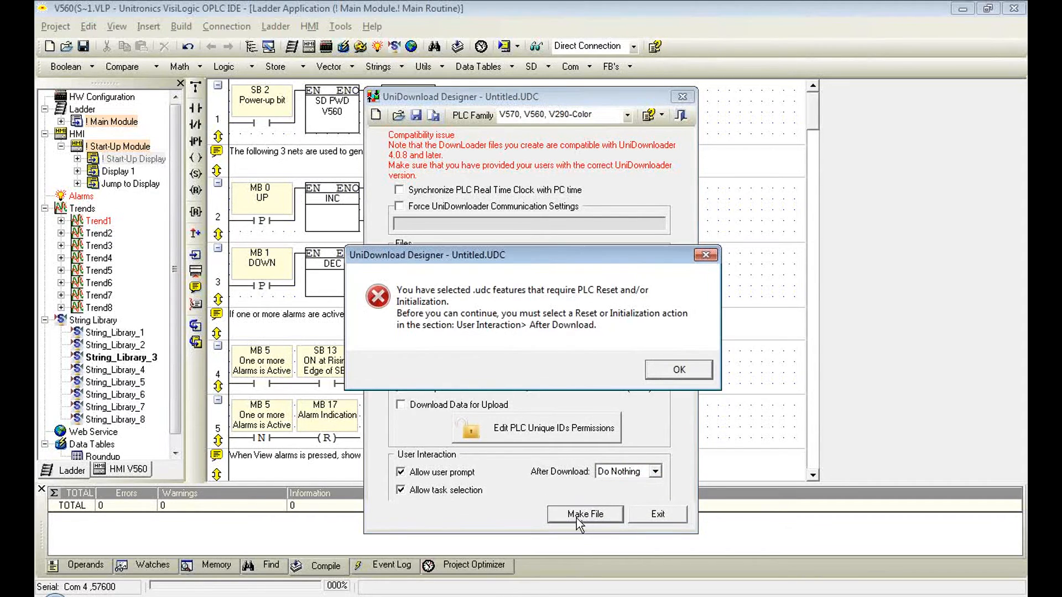
pyautogui.click(662, 373)
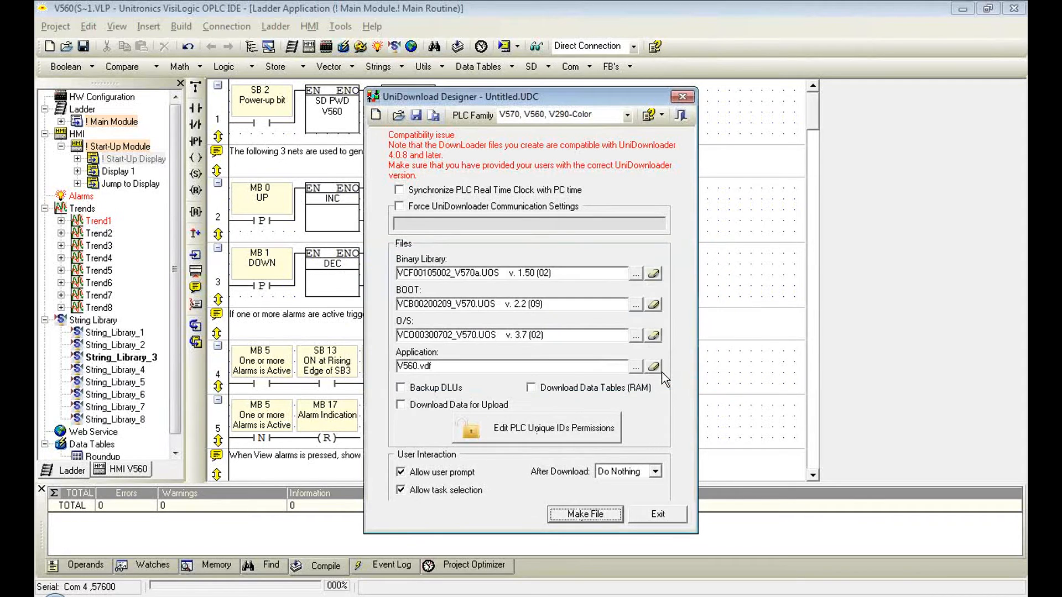
pyautogui.click(632, 475)
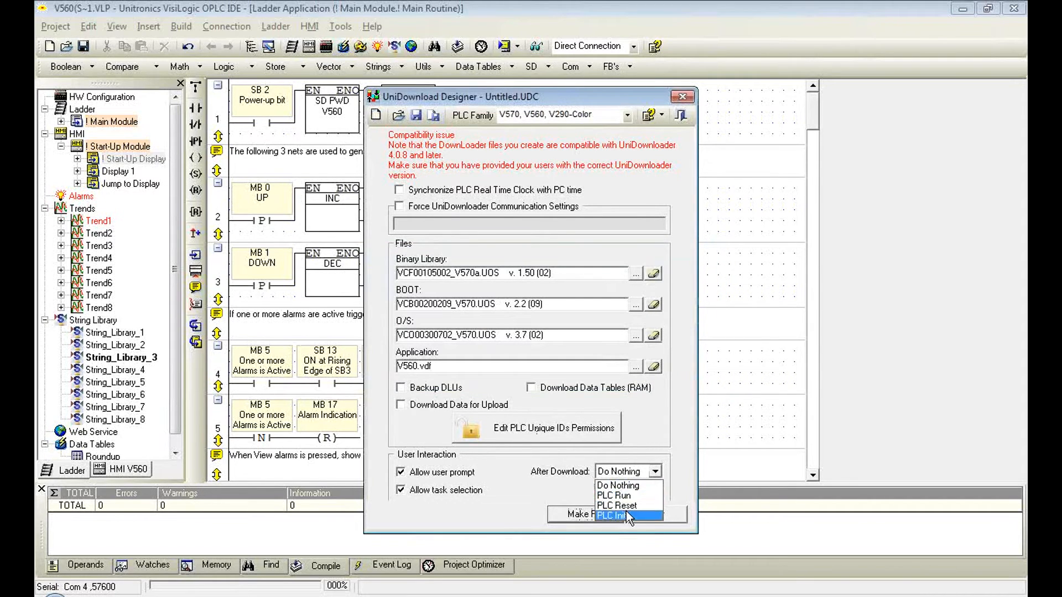
pyautogui.click(623, 505)
pyautogui.click(625, 472)
pyautogui.click(622, 513)
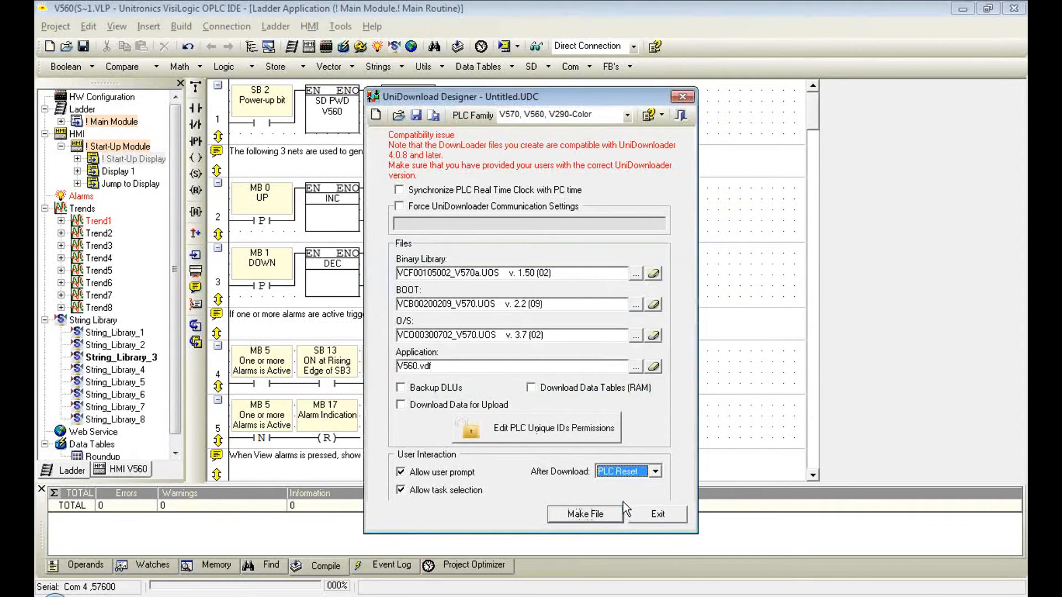
# Make the downloader file, saving it as V560.UDC in the desktop UDC folder, and exit the UniDownload Designer.
pyautogui.click(581, 515)
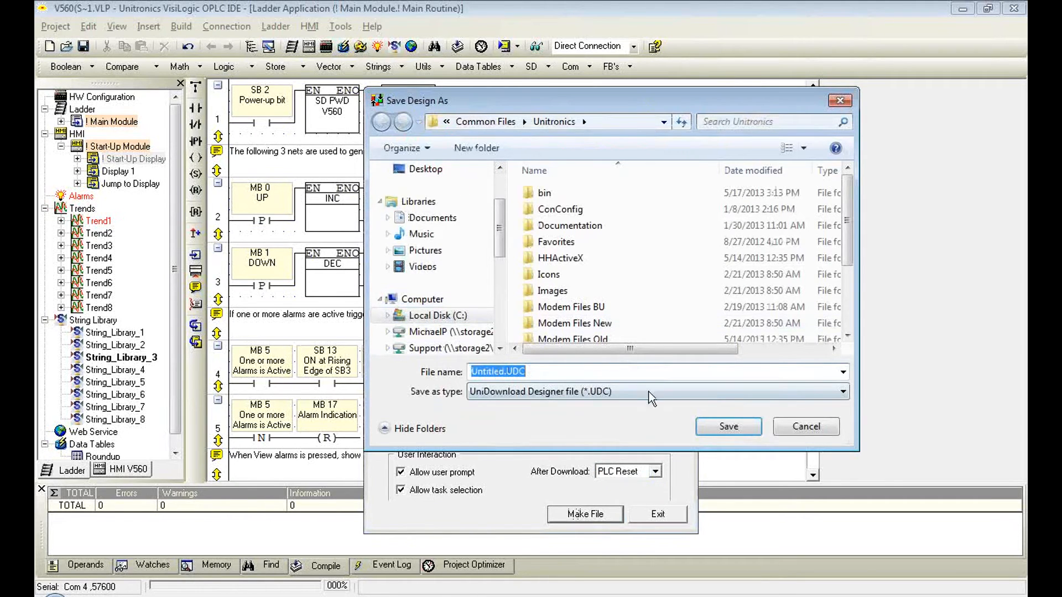
pyautogui.click(444, 122)
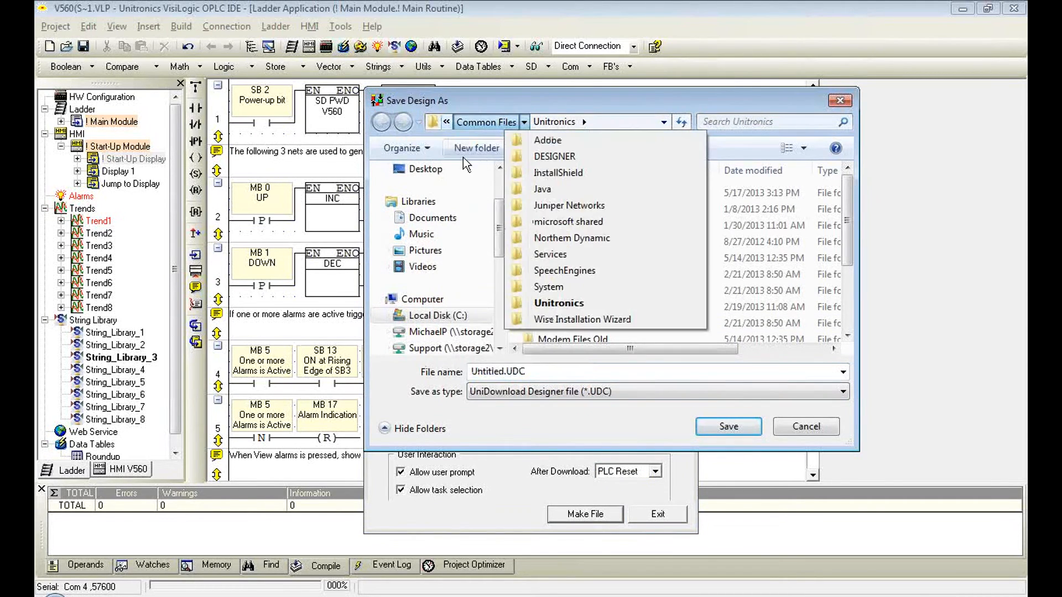
pyautogui.click(471, 190)
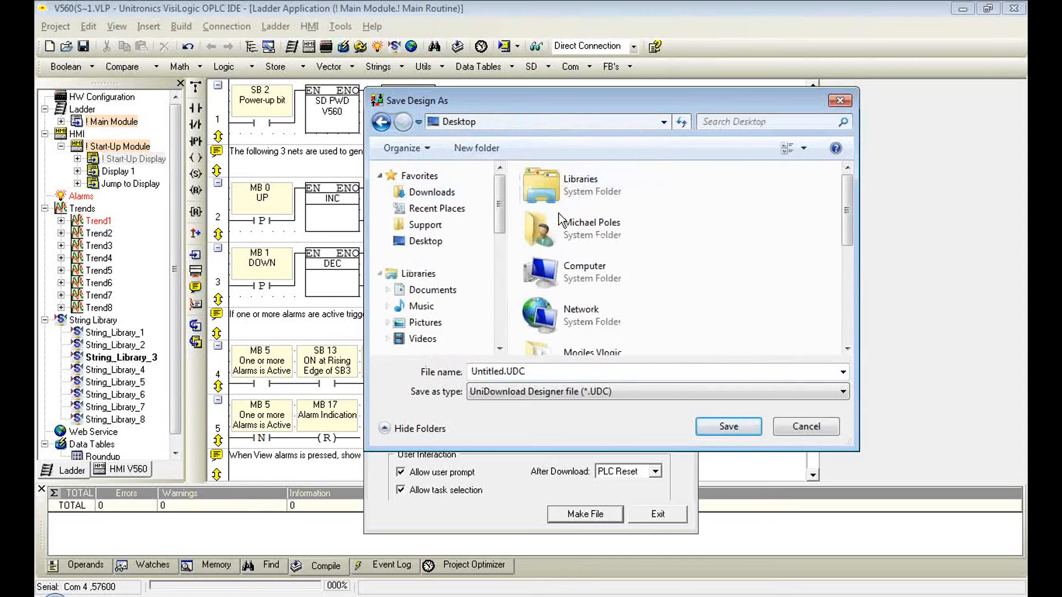
pyautogui.scroll(-2, 692, 221)
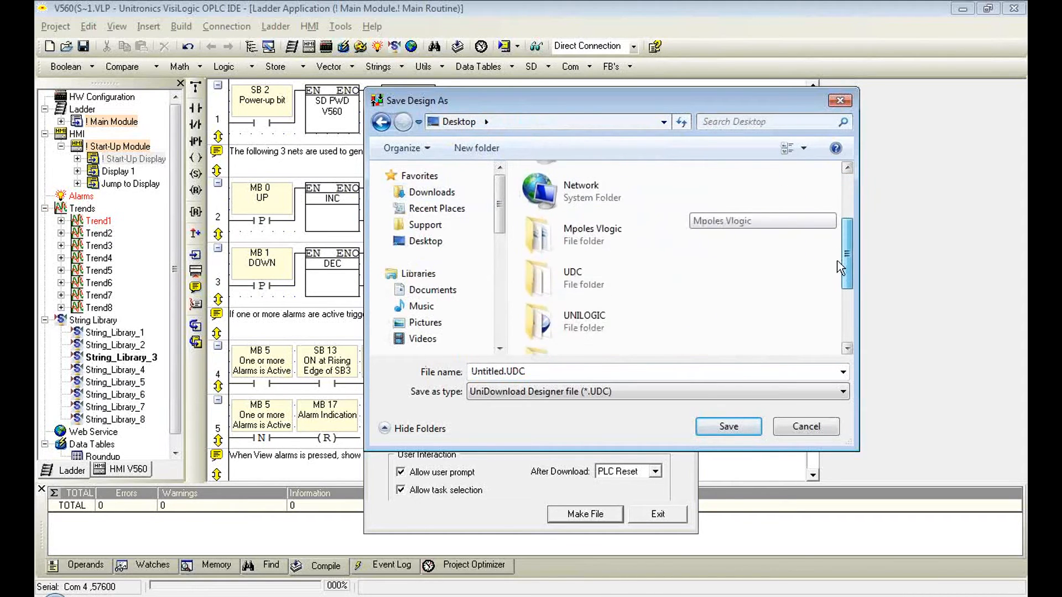
pyautogui.doubleClick(602, 262)
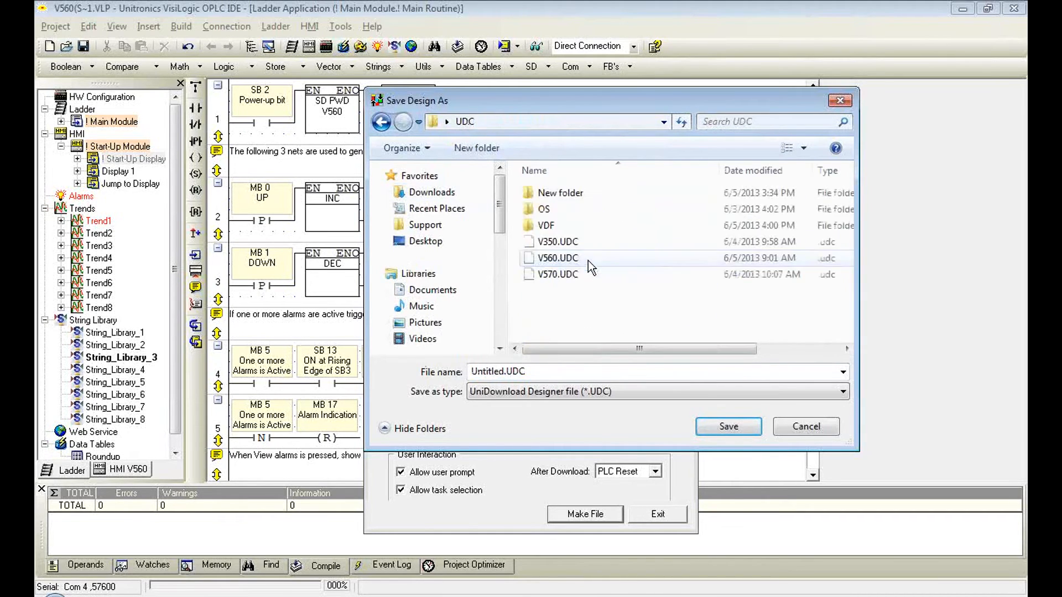
pyautogui.doubleClick(556, 258)
pyautogui.click(567, 311)
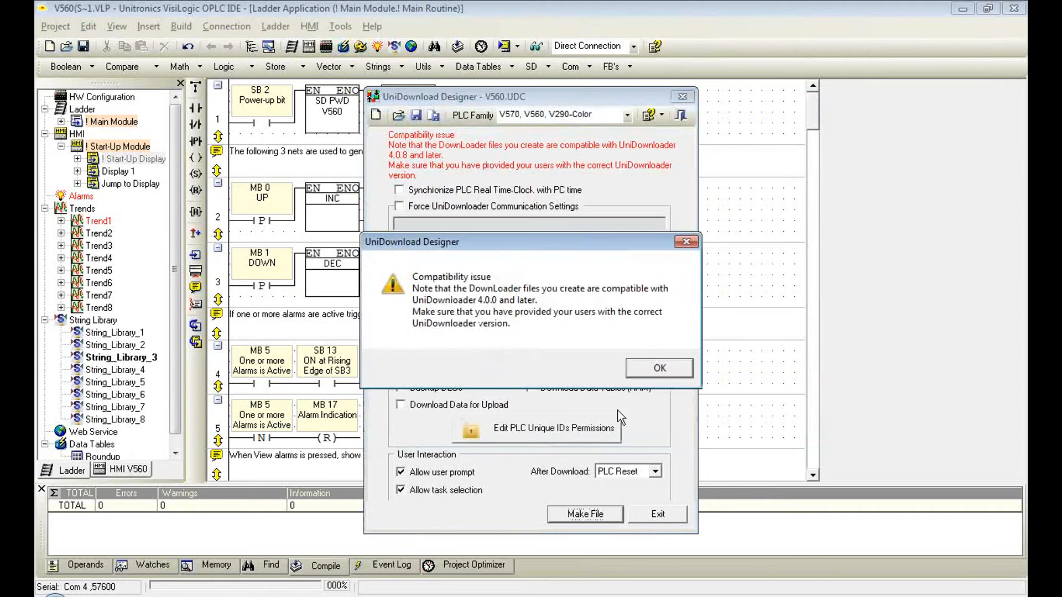
pyautogui.click(643, 367)
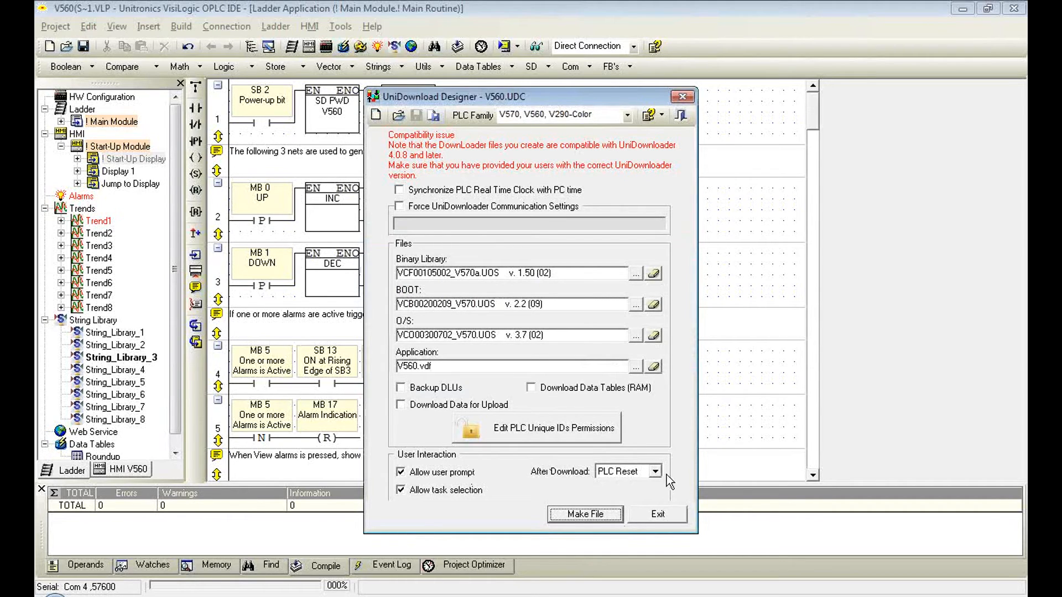
pyautogui.click(665, 514)
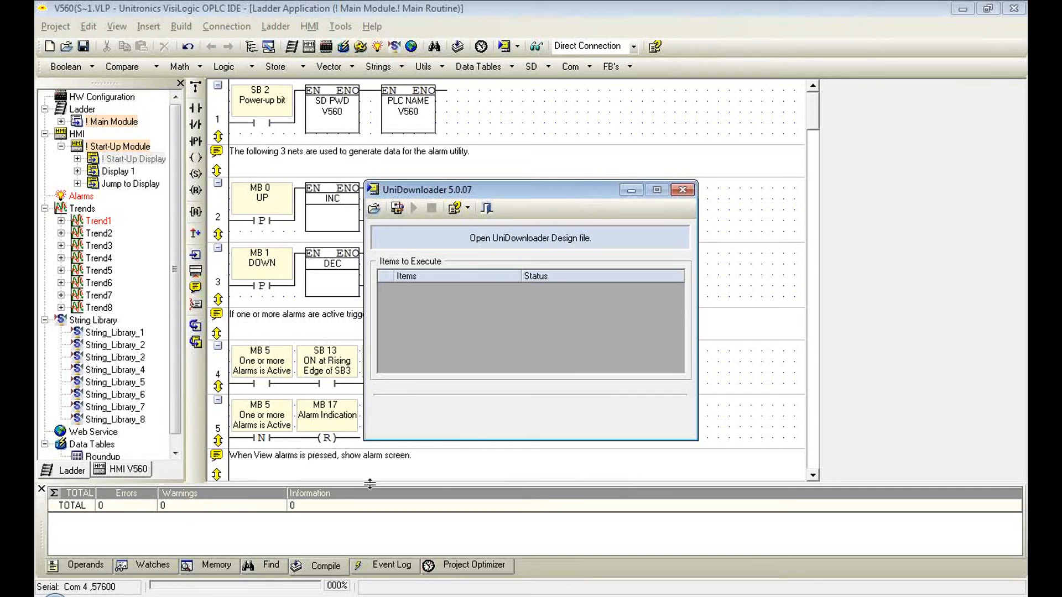
# Load the V560.UDC design file from the UDC folder into UniDownloader and exclude the Bin. Lib. and BOOT items.
pyautogui.click(374, 208)
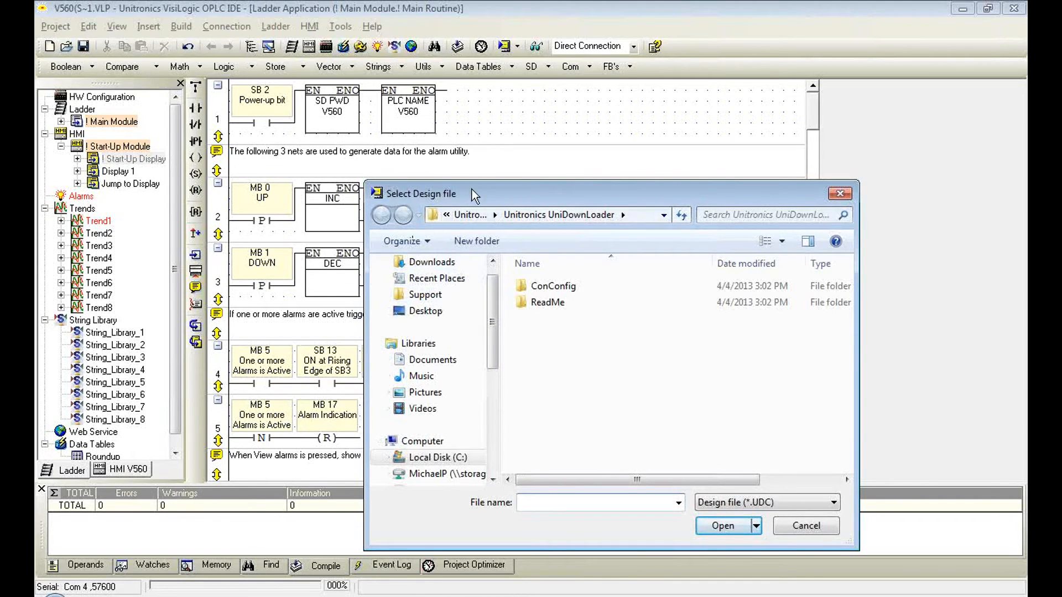
pyautogui.moveTo(472, 189); pyautogui.dragTo(461, 130)
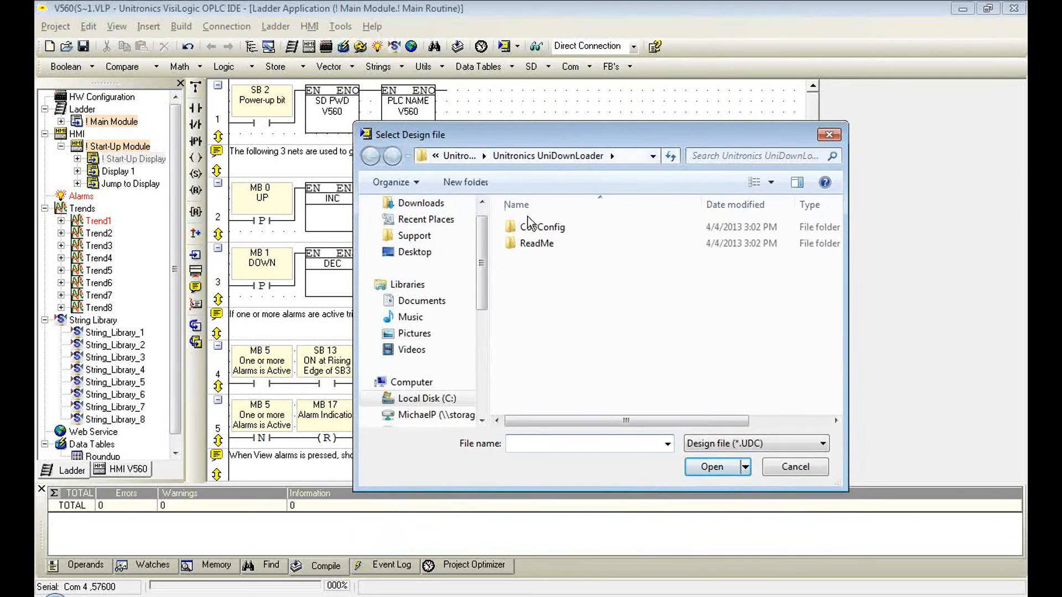
pyautogui.click(435, 156)
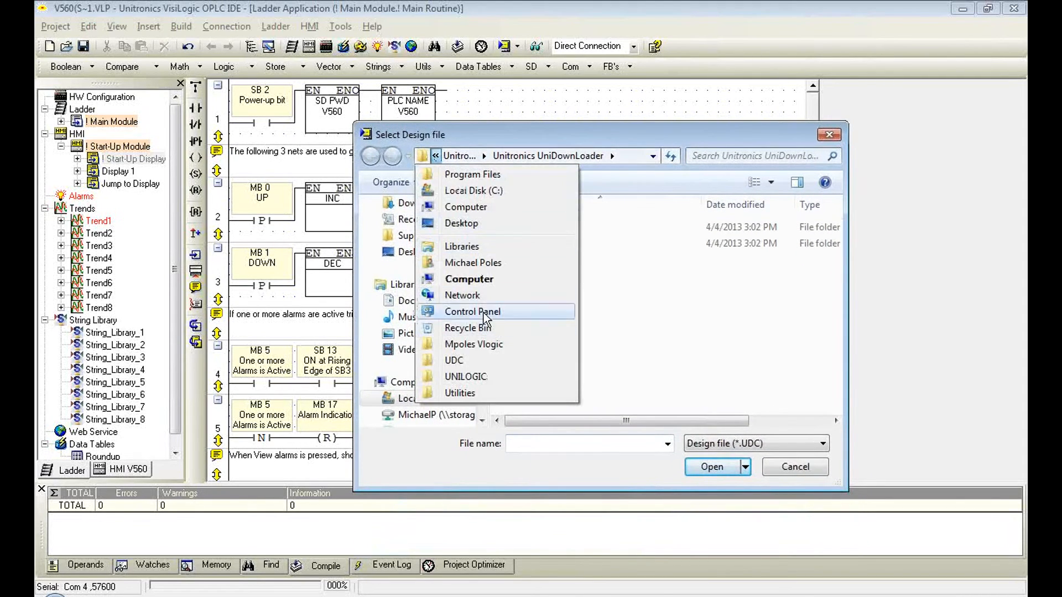
pyautogui.click(476, 363)
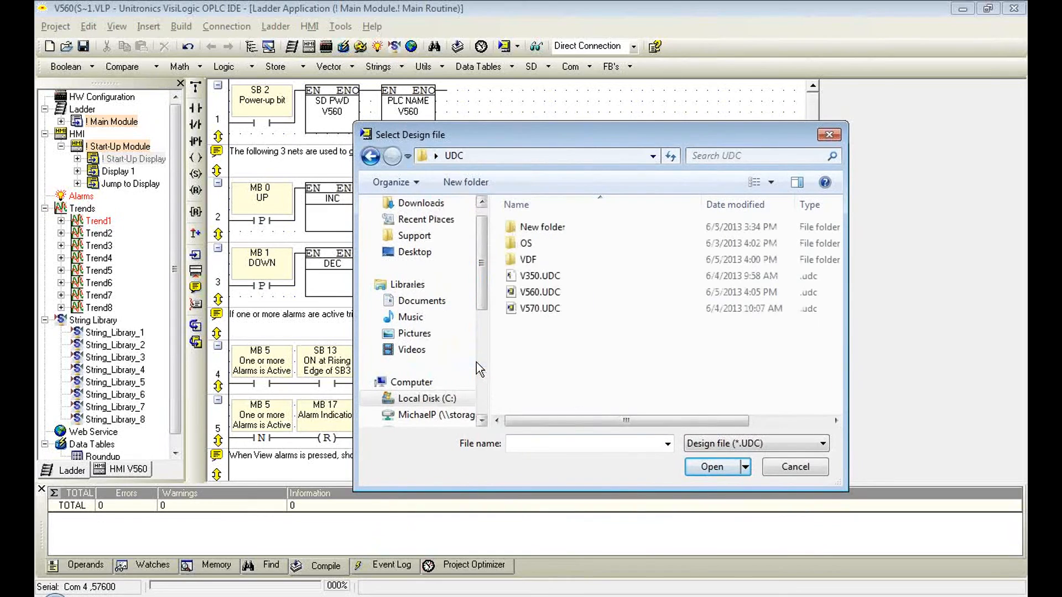
pyautogui.click(534, 292)
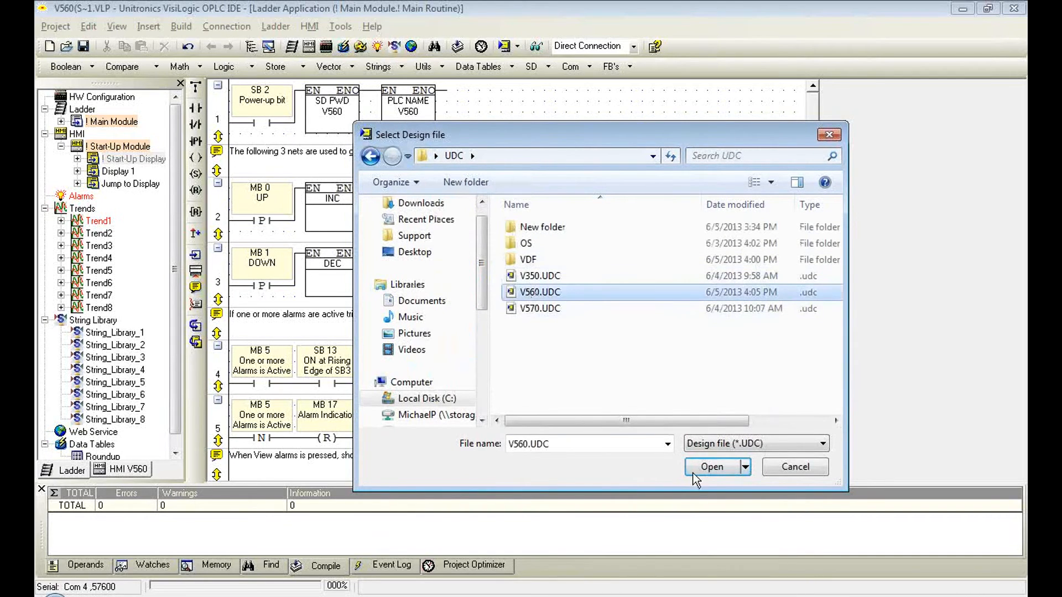
pyautogui.click(698, 467)
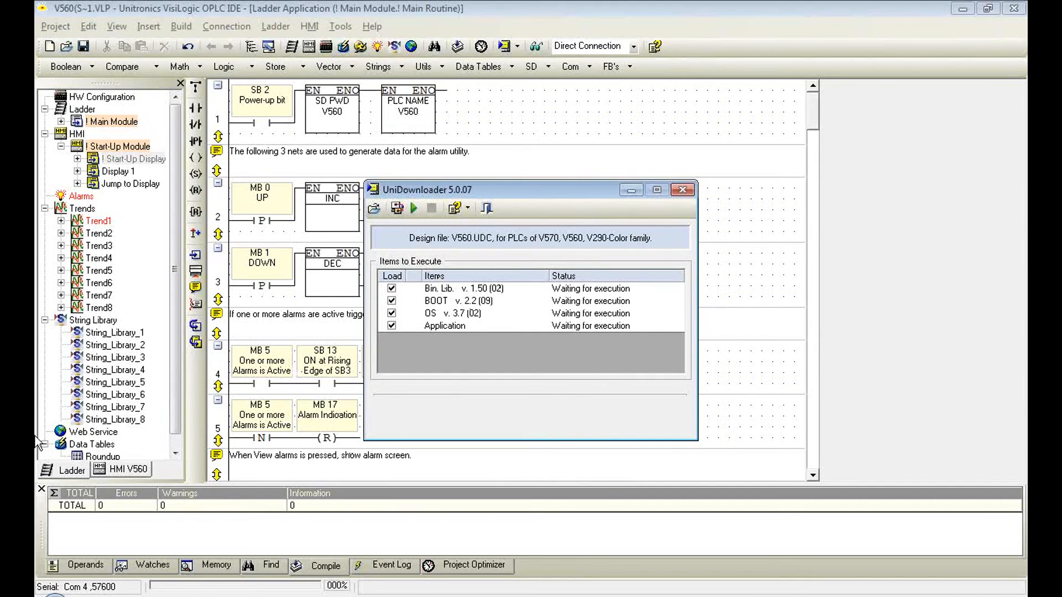
pyautogui.click(391, 288)
pyautogui.click(392, 300)
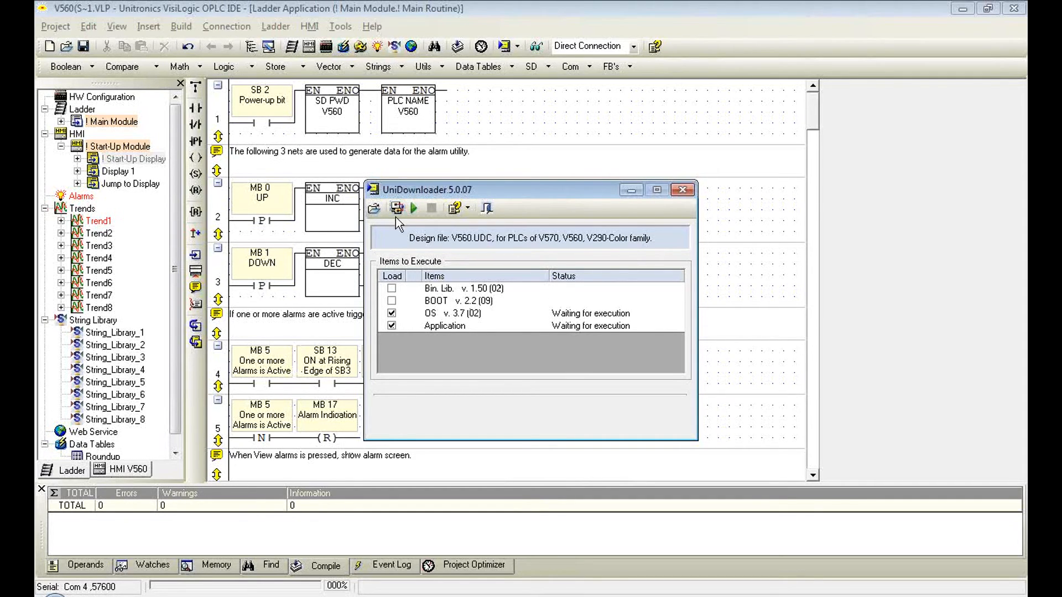
# Get the OPLC information over the COM 4 serial connection, and start downloading the OS and Application items.
pyautogui.click(397, 208)
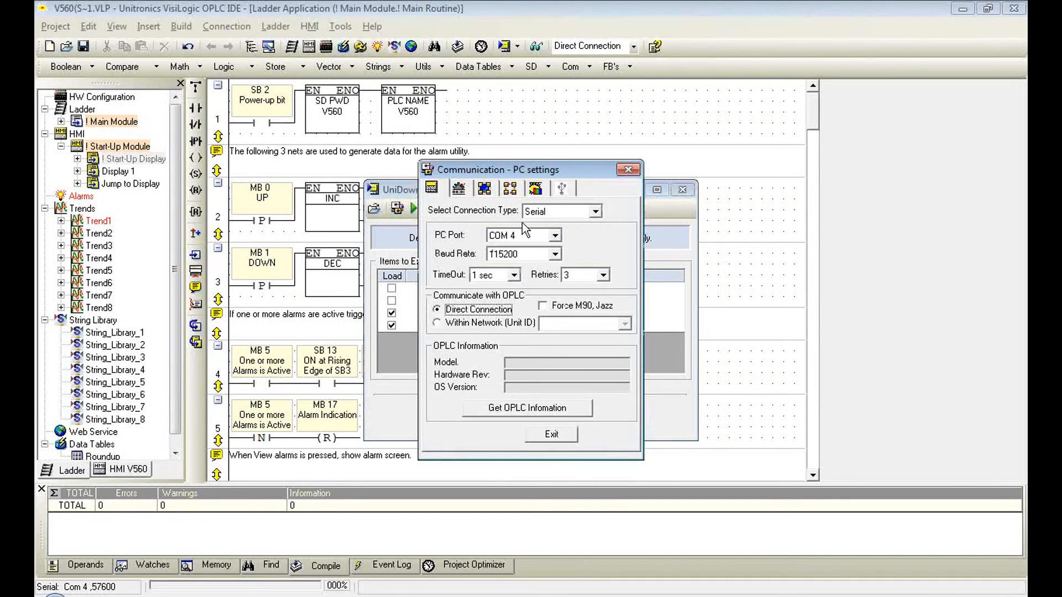
pyautogui.click(534, 408)
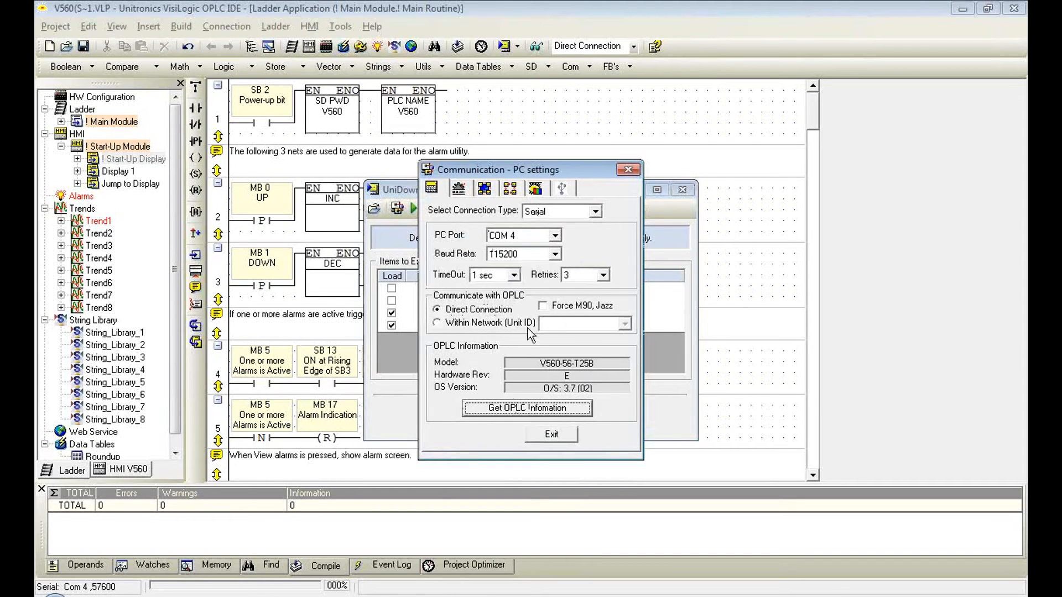
pyautogui.click(547, 434)
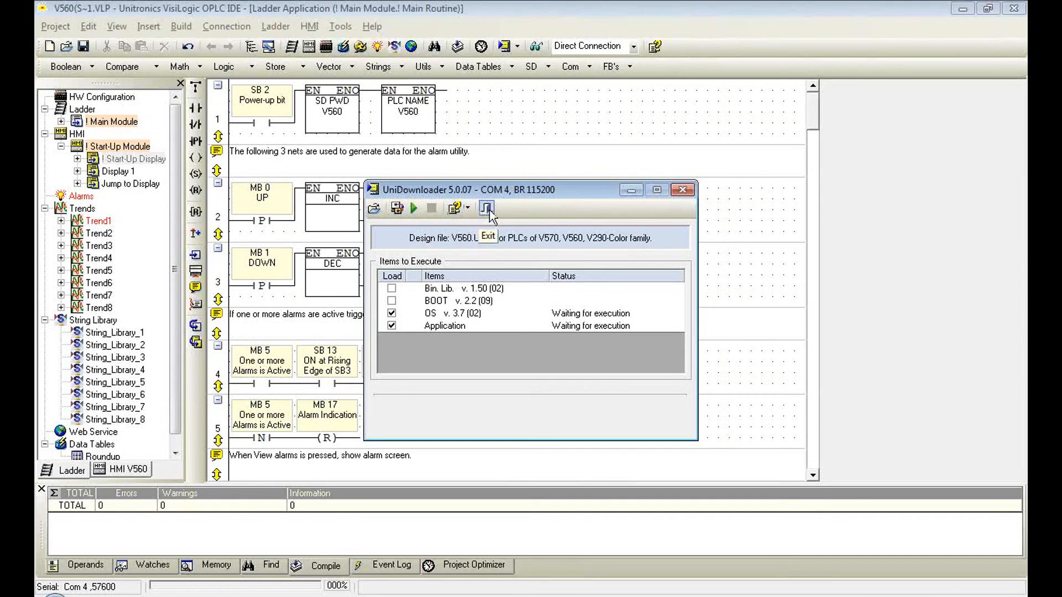
pyautogui.click(416, 208)
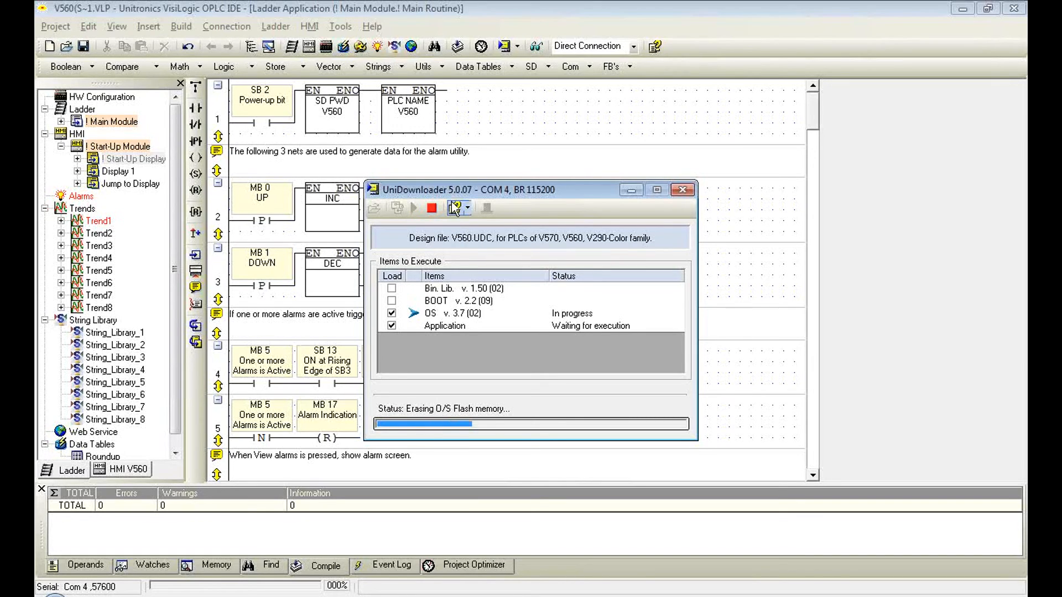
pyautogui.click(628, 190)
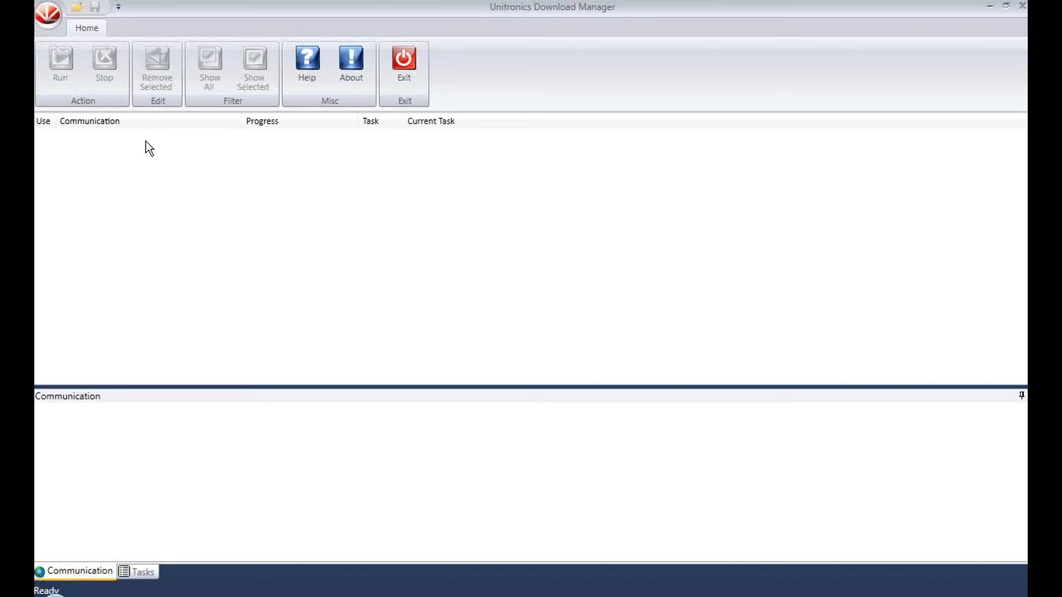
# Switch to Unitronics Download Manager and load the UDC files from the desktop UDC folder.
pyautogui.click(78, 6)
pyautogui.click(621, 256)
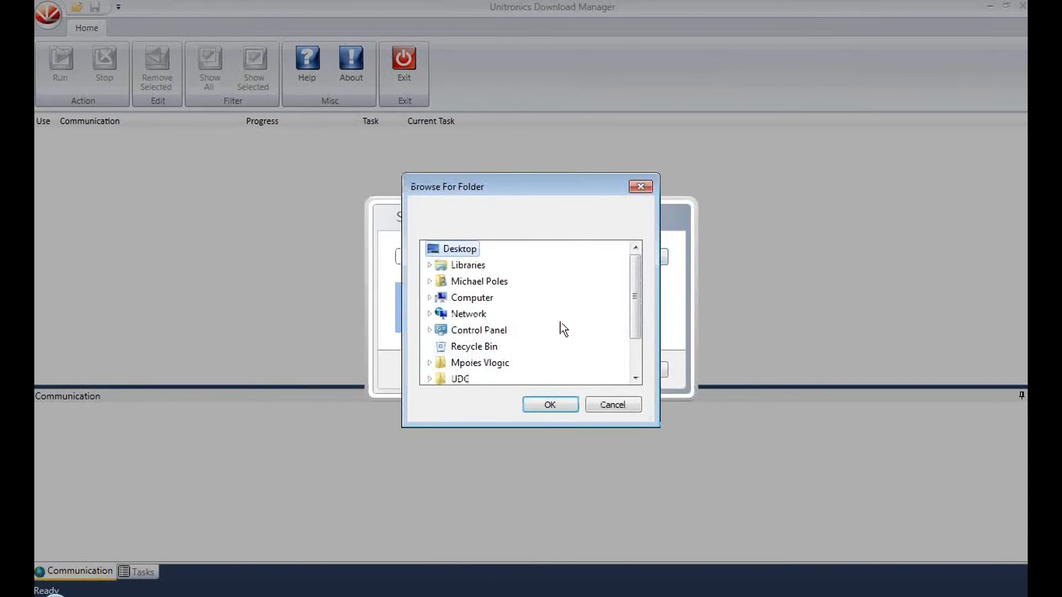
pyautogui.click(462, 379)
pyautogui.click(543, 408)
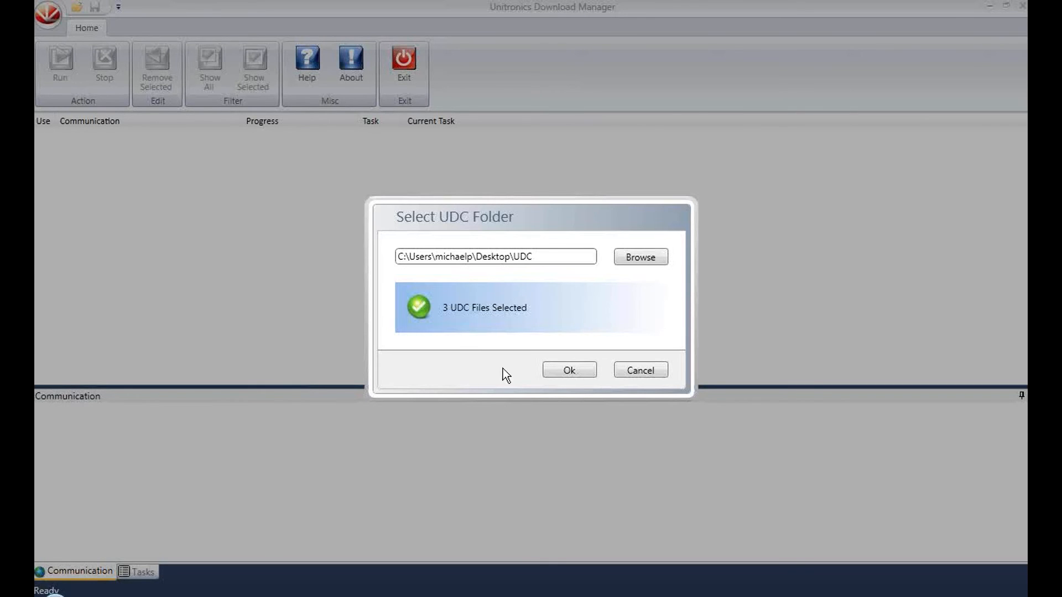
pyautogui.click(565, 368)
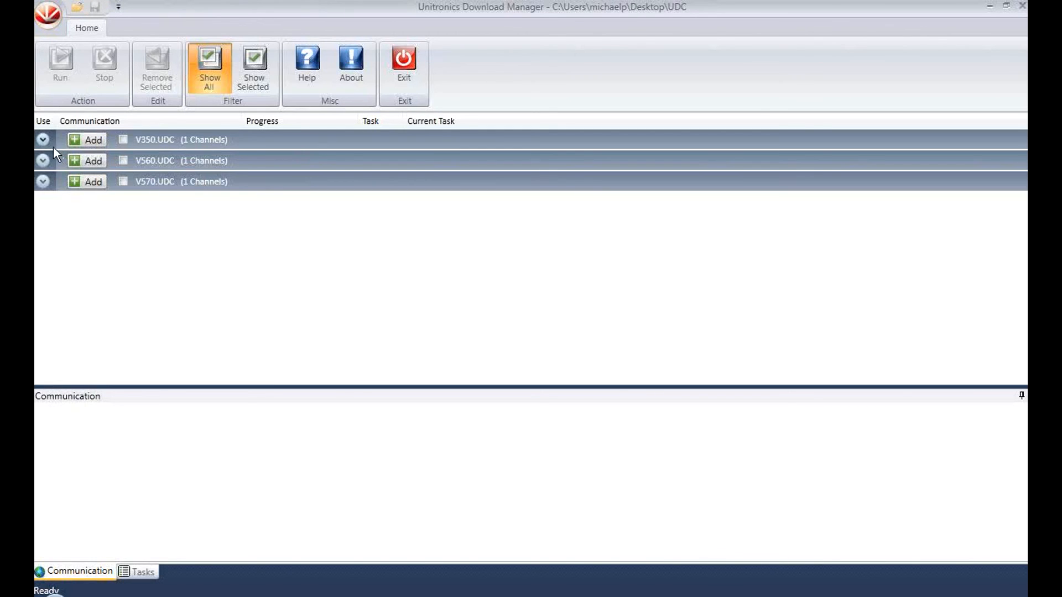
# Expand the channel lists of V350.UDC, V560.UDC and V570.UDC.
pyautogui.click(41, 138)
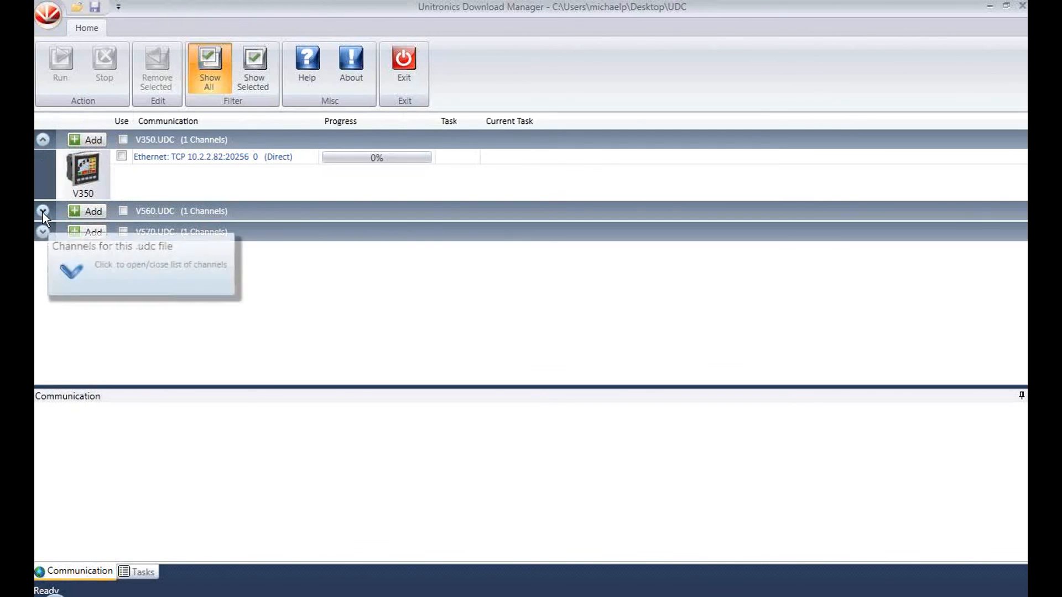
pyautogui.click(42, 213)
pyautogui.click(42, 283)
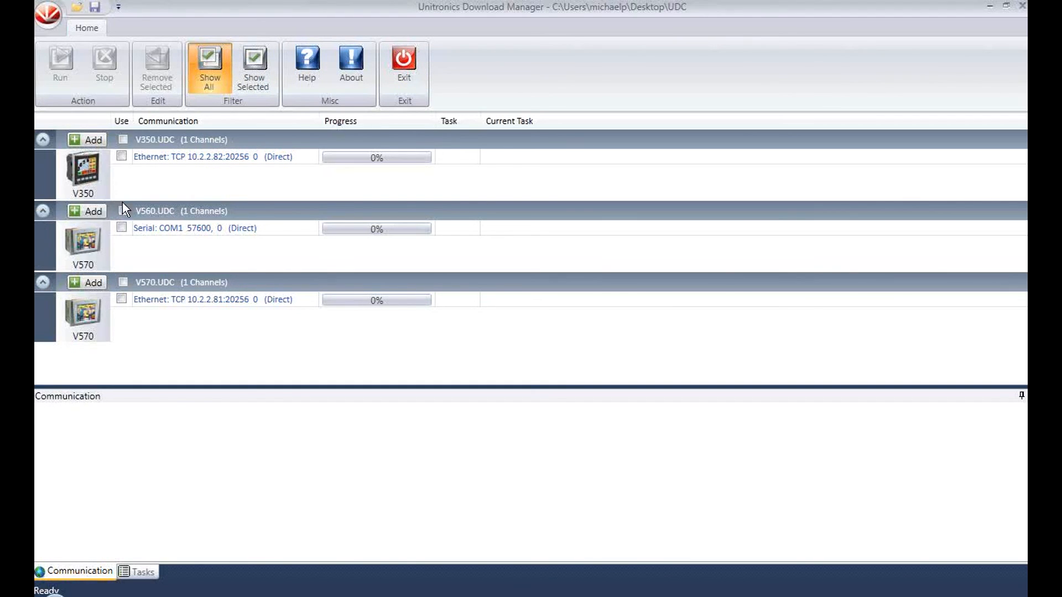
# Set the V560.UDC serial channel to PC port COM4 with a baud rate of 115200.
pyautogui.click(172, 229)
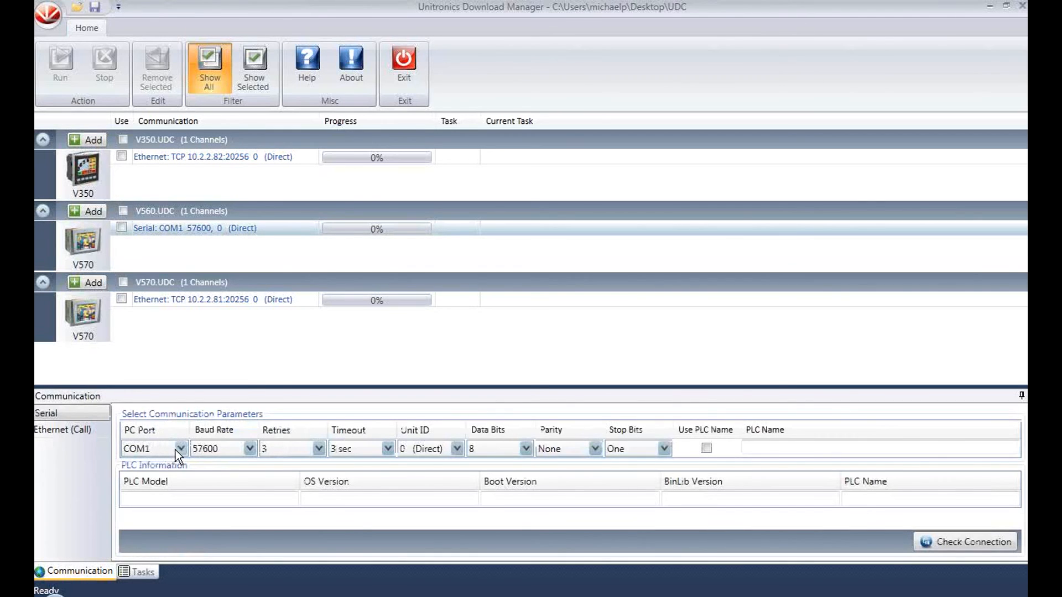
pyautogui.click(181, 448)
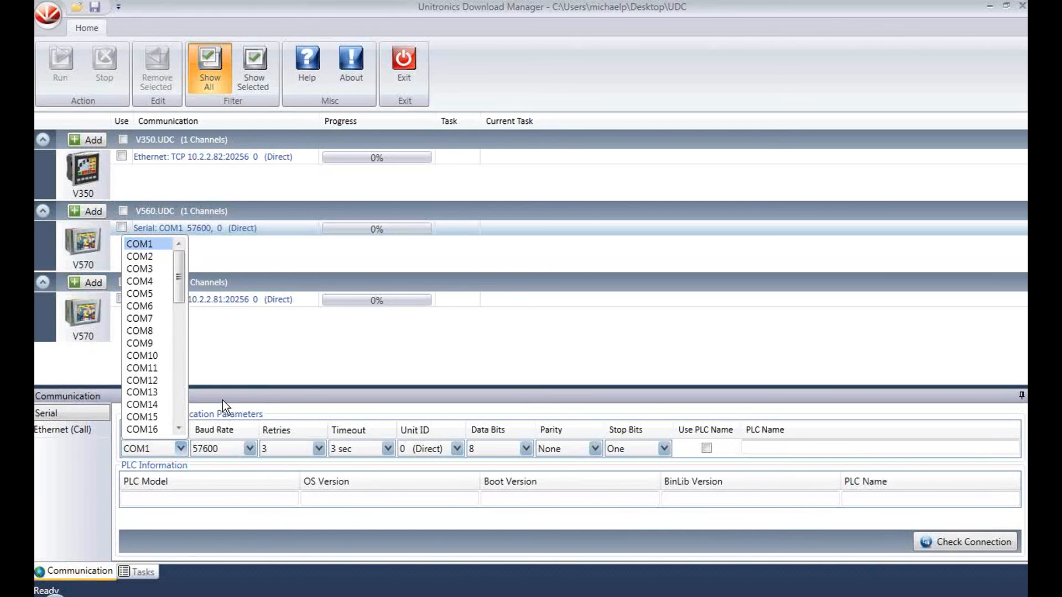
pyautogui.scroll(-2, 139, 387)
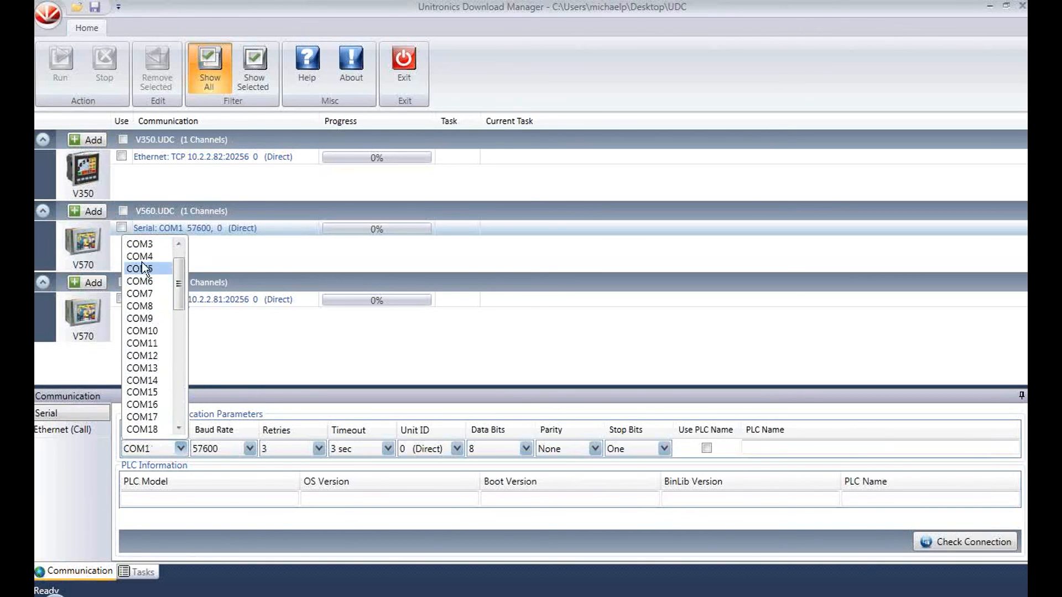
pyautogui.click(141, 271)
pyautogui.click(250, 448)
pyautogui.click(207, 527)
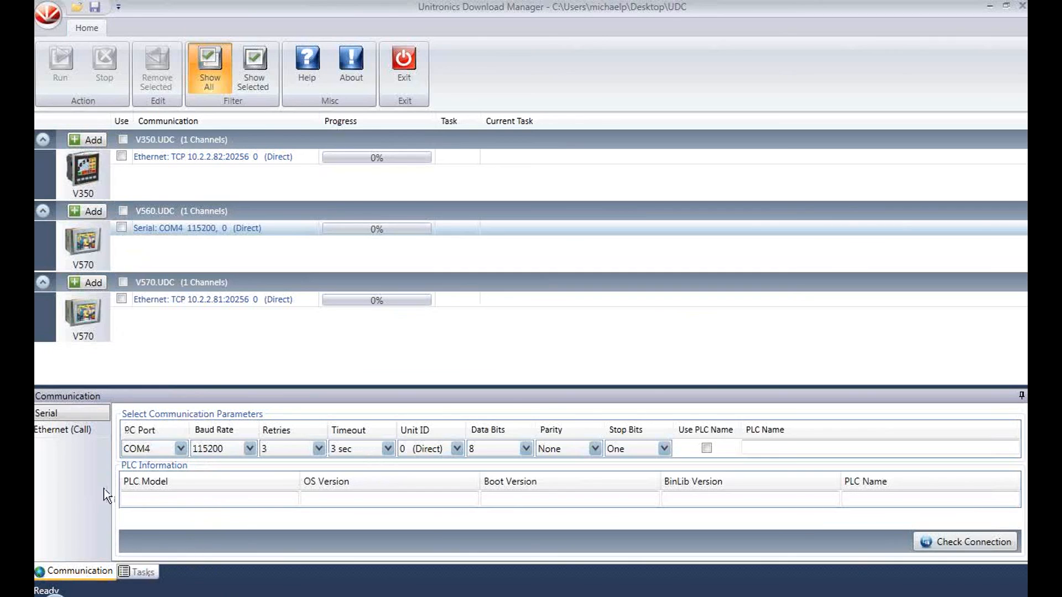
# Mark the V350.UDC, V560.UDC and V570.UDC channels for use, and collapse the V560.UDC channel list.
pyautogui.click(121, 228)
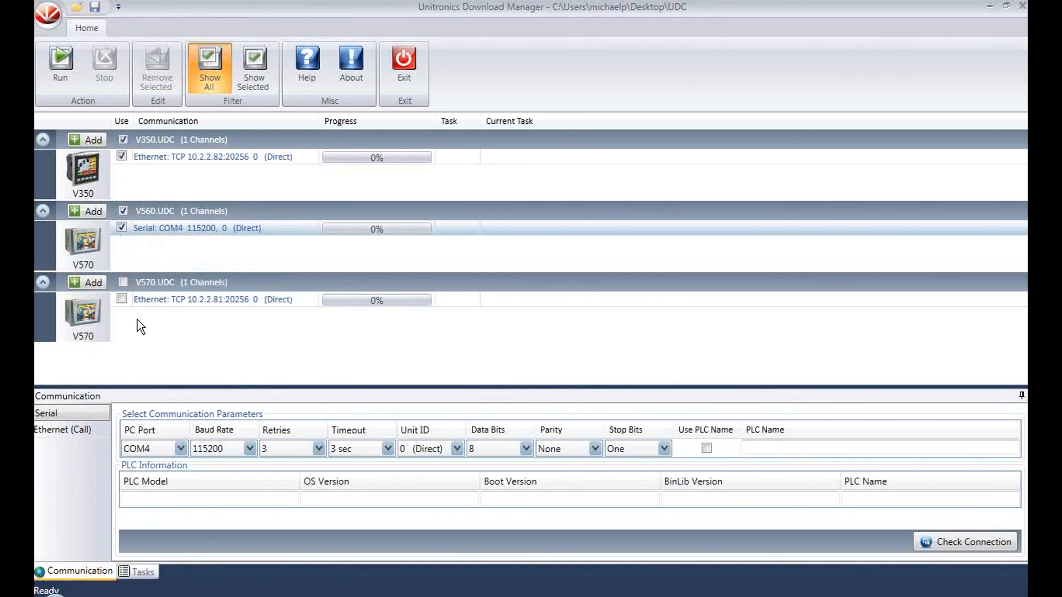
pyautogui.click(123, 283)
pyautogui.click(173, 211)
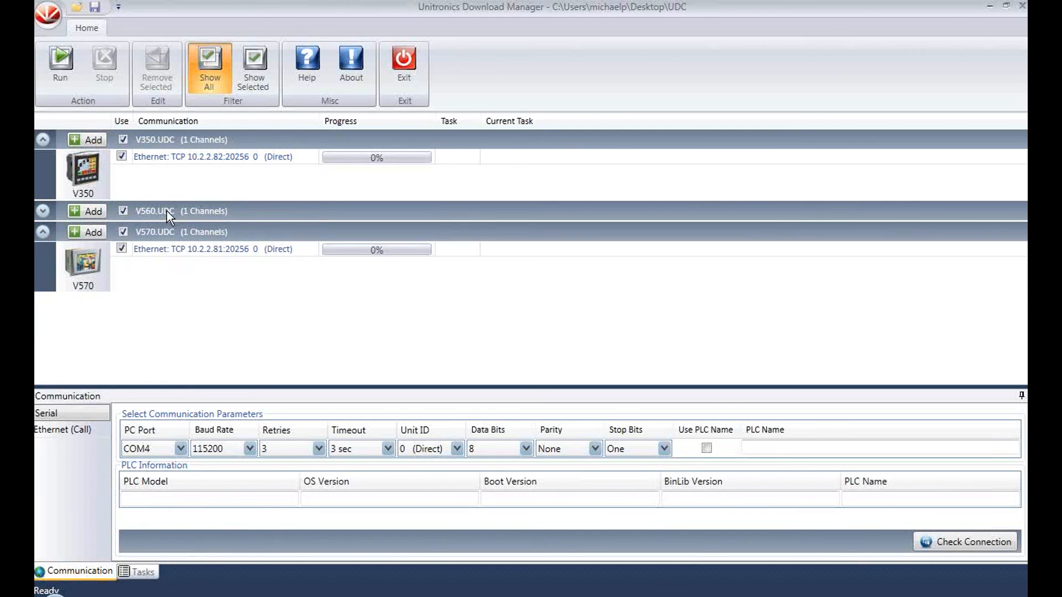
# Exclude the BinLib, Boot and OS tasks of V560.UDC, leaving only Application, and check the download progress in UniDownloader.
pyautogui.click(139, 573)
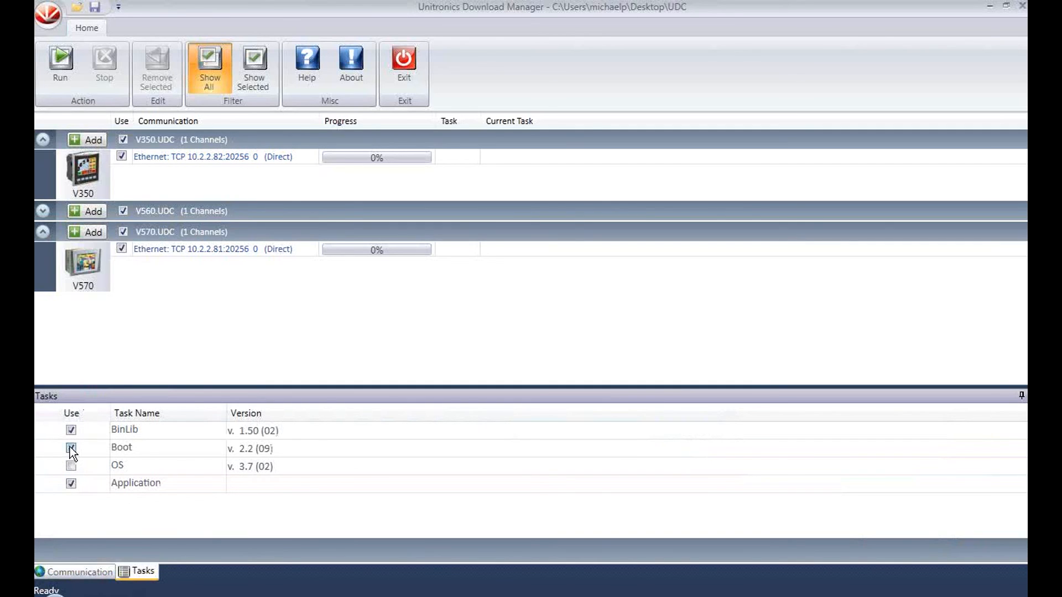
pyautogui.click(72, 431)
pyautogui.click(987, 7)
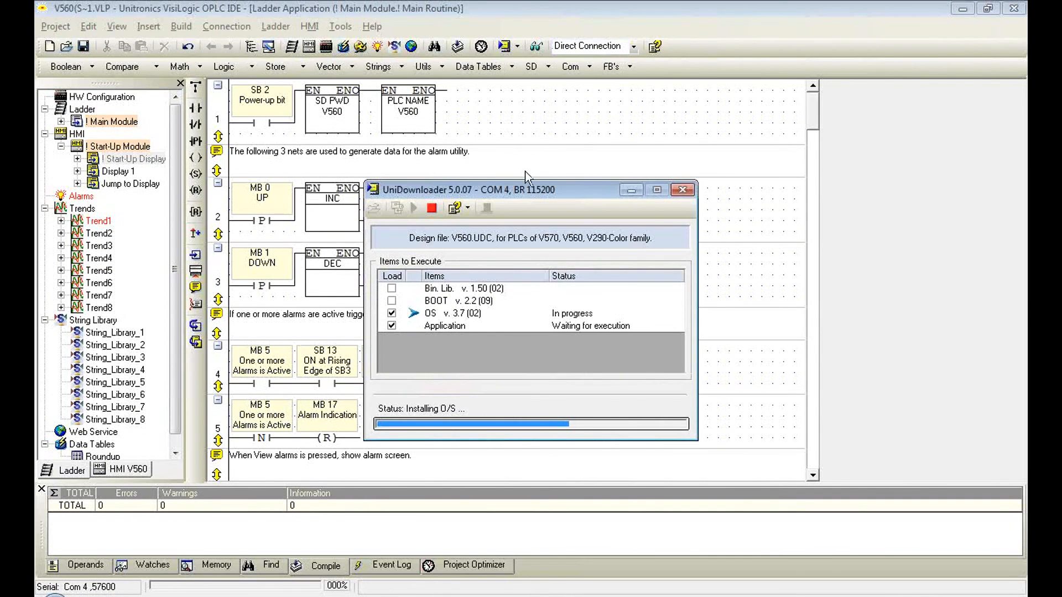
pyautogui.moveTo(520, 189); pyautogui.dragTo(545, 152)
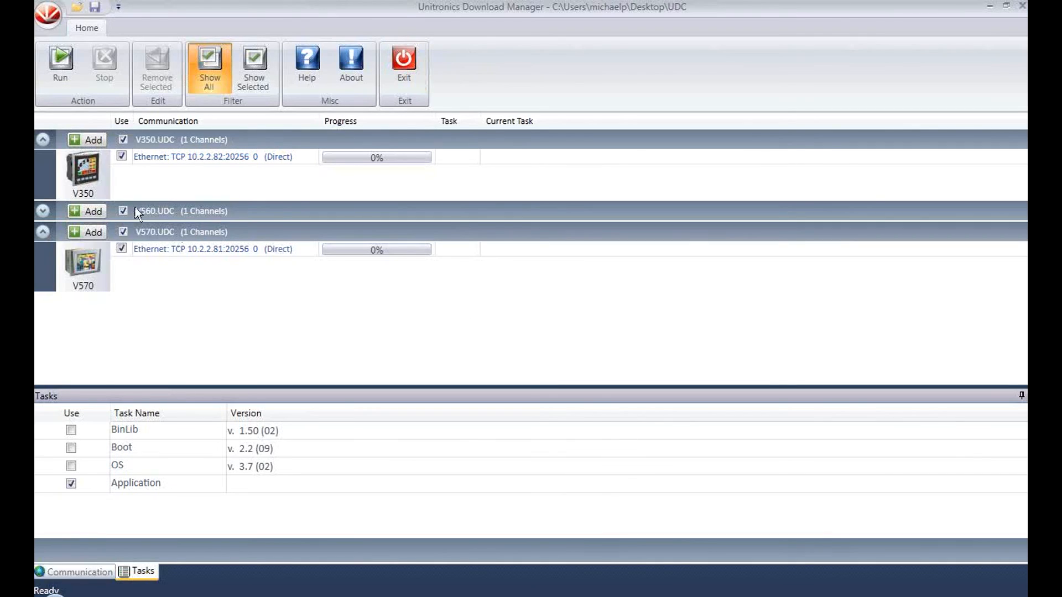
# Exclude V560.UDC in Download Manager and run the download for the V350.UDC and V570.UDC channels.
pyautogui.click(36, 213)
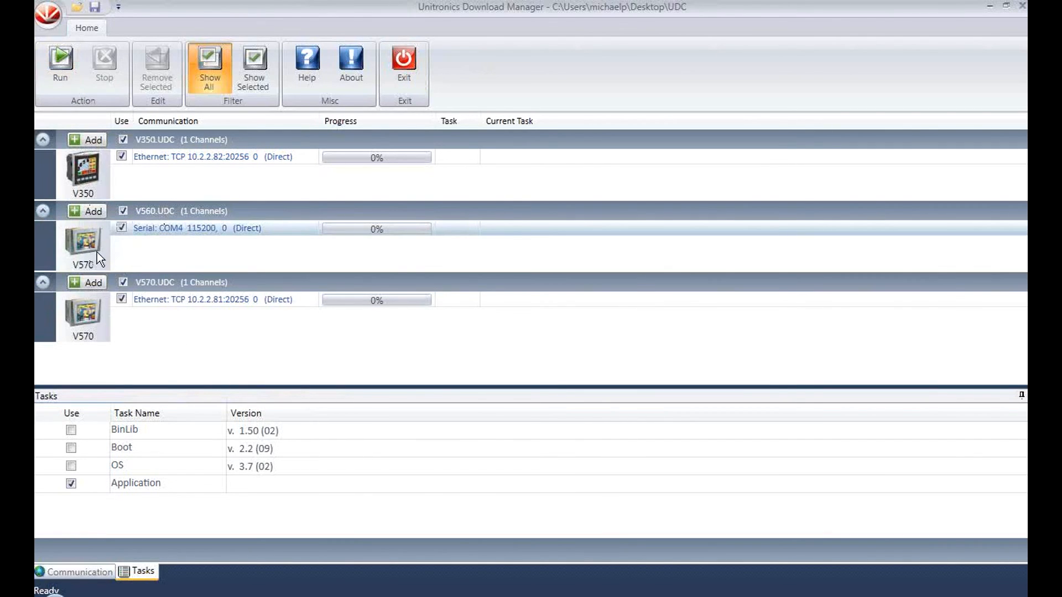
pyautogui.click(123, 211)
pyautogui.click(59, 60)
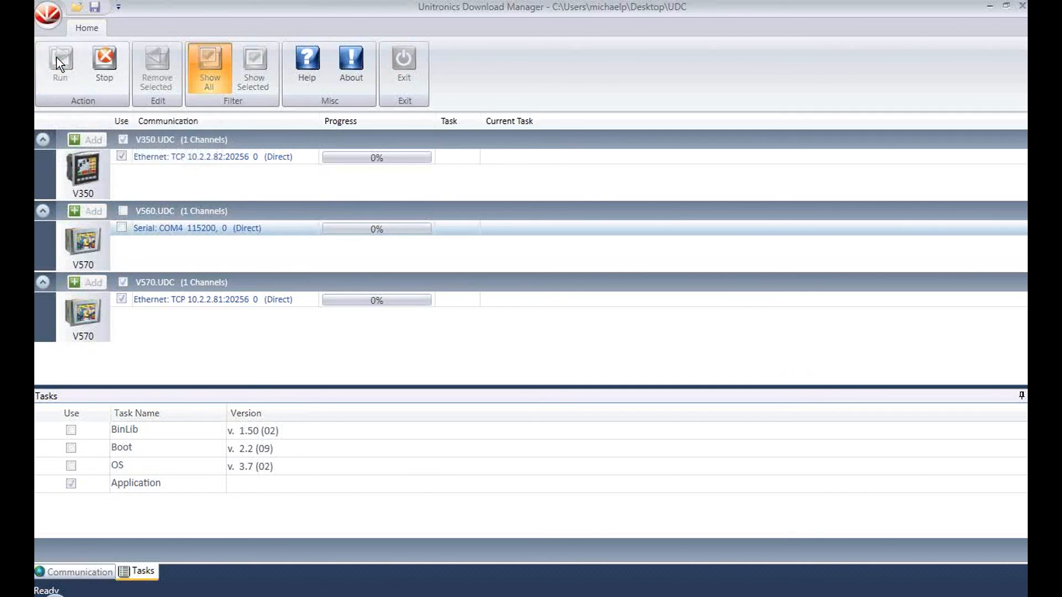